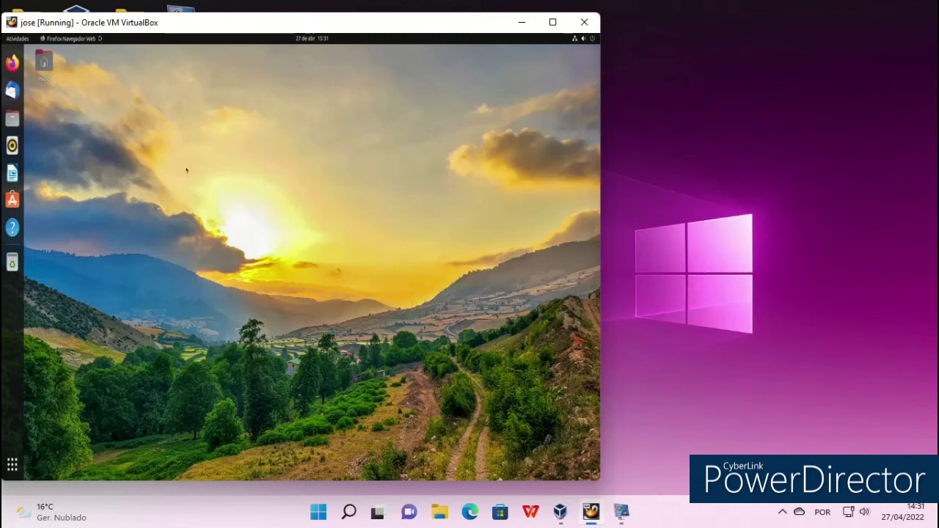
# Open Ubuntu's system settings from the desktop and view the Rede, Bluetooth, Fundo do ecrã, Notificações and Procurar pages
pyautogui.rightClick(220, 143)
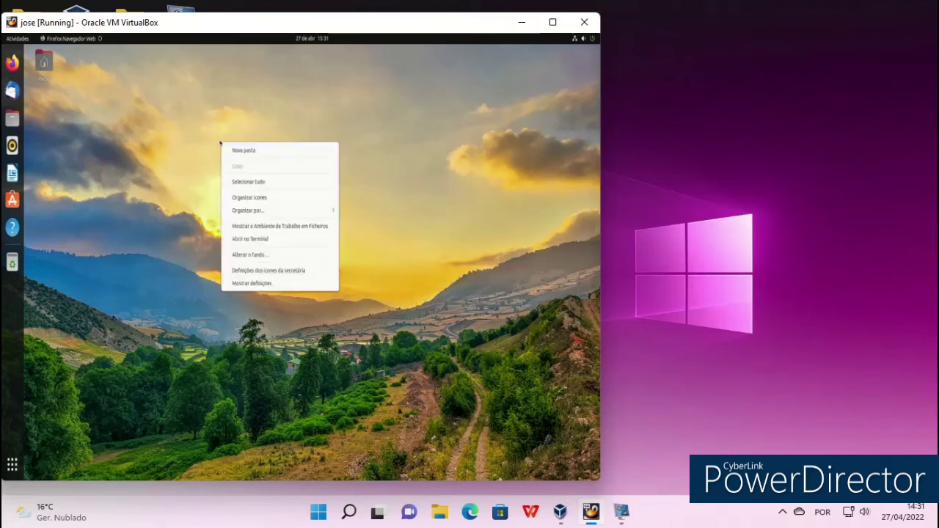
pyautogui.click(264, 280)
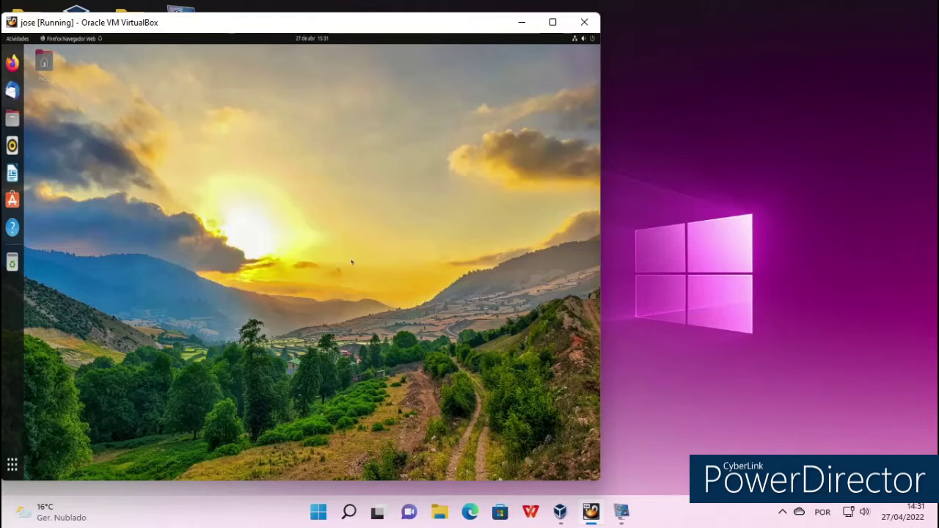
pyautogui.moveTo(158, 52); pyautogui.dragTo(302, 83)
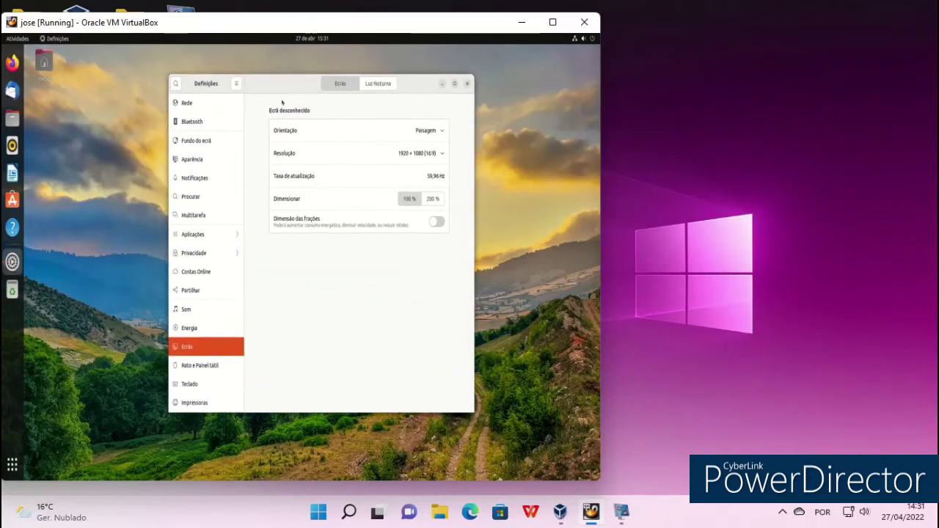
pyautogui.click(196, 102)
pyautogui.click(198, 122)
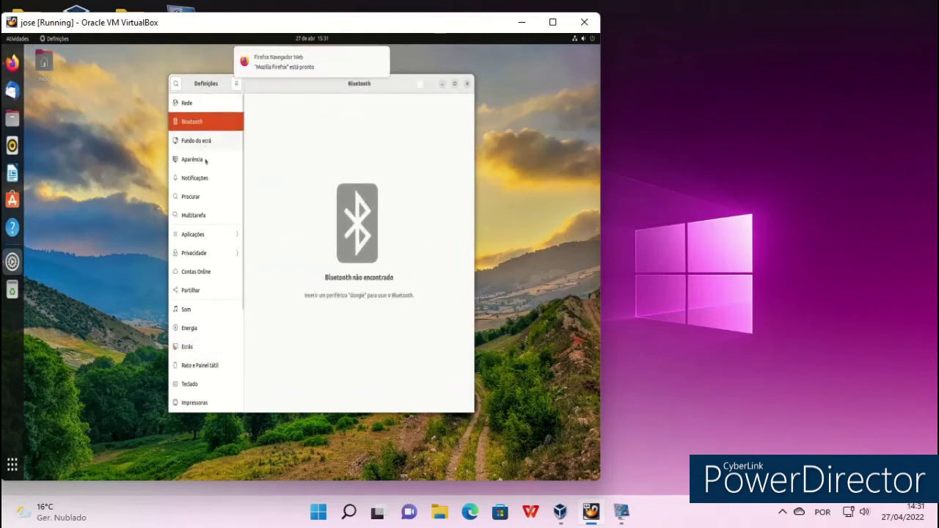
pyautogui.click(200, 140)
pyautogui.click(204, 179)
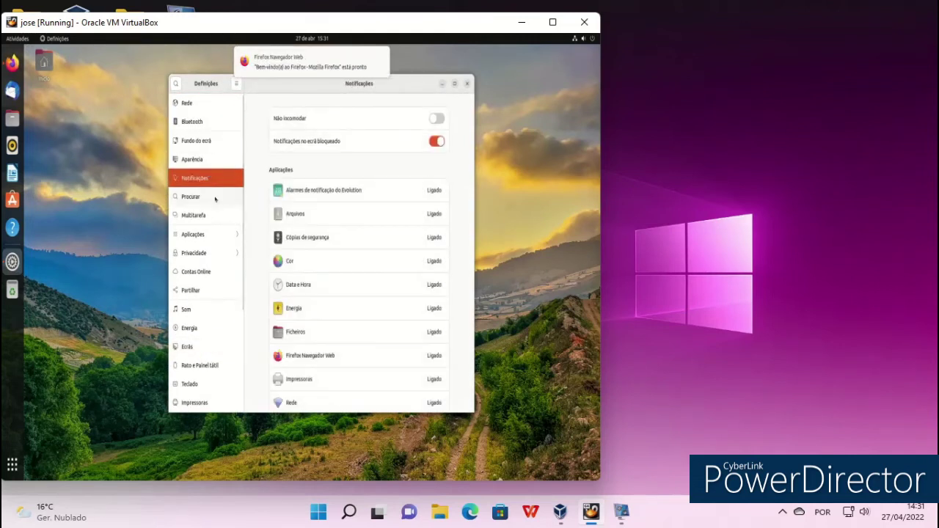
pyautogui.click(215, 198)
# Examine the per-application settings under Aplicações, including Controladores adicionais, Cópias de segurança, Discos and Estatísticas de energia, and close the settings window
pyautogui.click(216, 234)
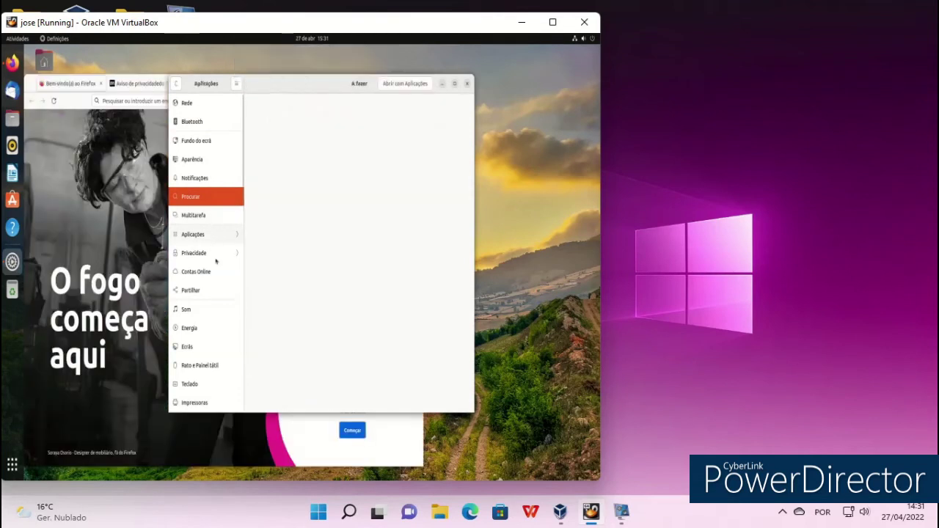
pyautogui.click(214, 264)
pyautogui.click(212, 285)
pyautogui.click(200, 323)
pyautogui.click(199, 344)
pyautogui.scroll(-1, 220, 344)
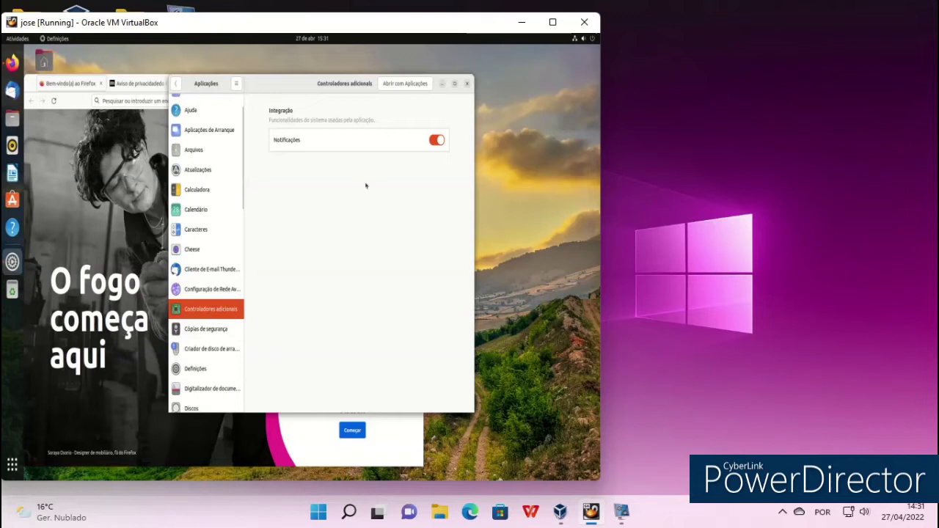
pyautogui.click(455, 84)
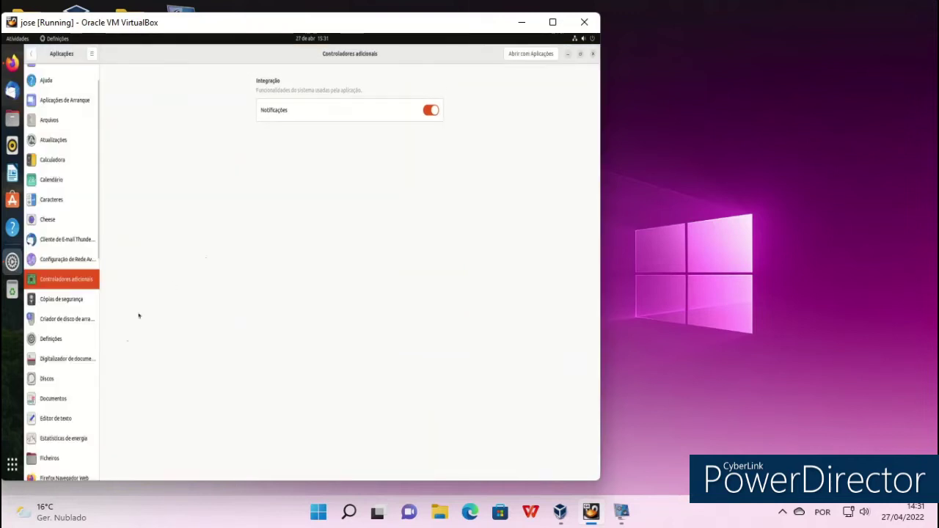
pyautogui.click(82, 301)
pyautogui.click(62, 379)
pyautogui.click(63, 437)
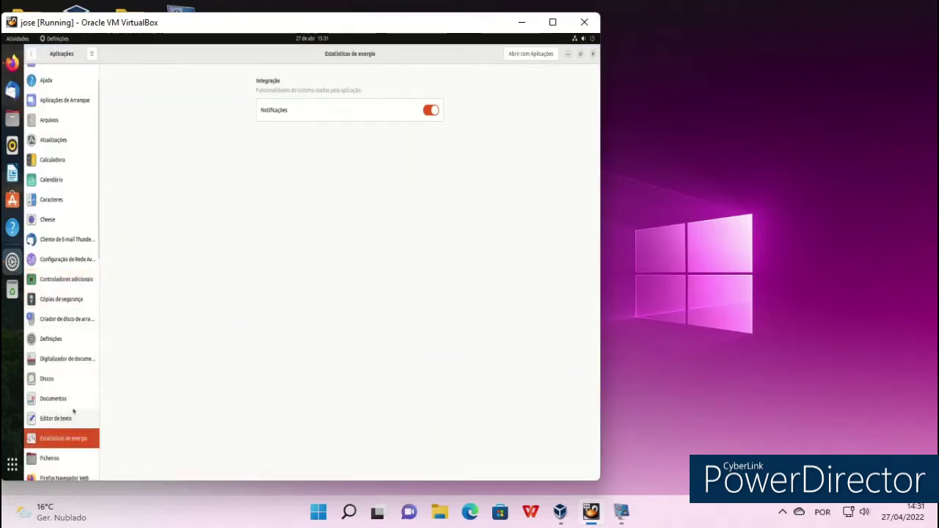
pyautogui.click(594, 54)
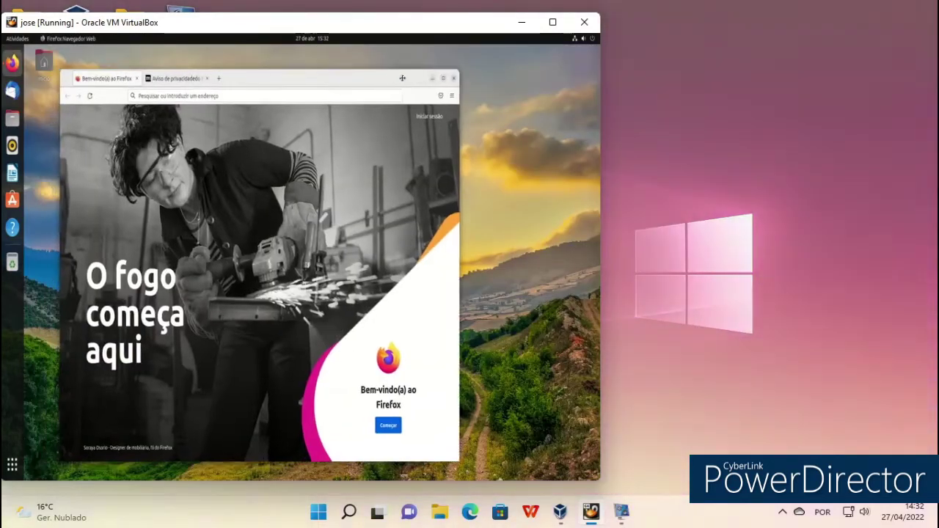
# Close the Firefox welcome window to return to the empty Ubuntu desktop
pyautogui.moveTo(402, 78); pyautogui.dragTo(404, 77)
pyautogui.click(472, 76)
pyautogui.rightClick(350, 102)
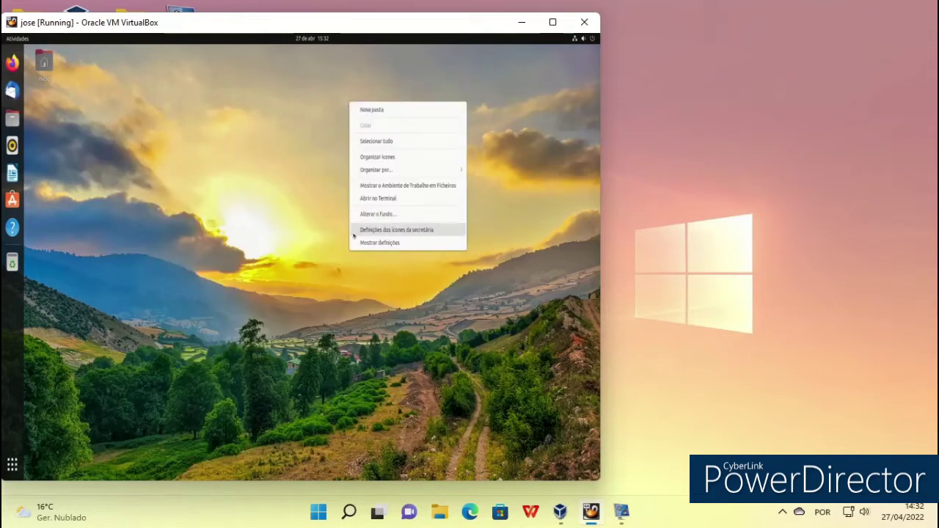
pyautogui.click(143, 372)
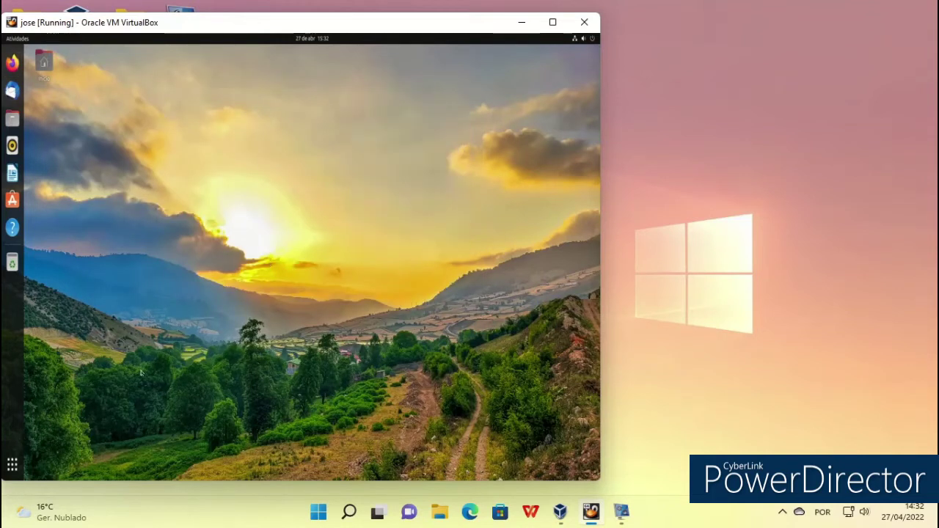
# Search the installed applications for "firefox" and launch the browser
pyautogui.click(13, 464)
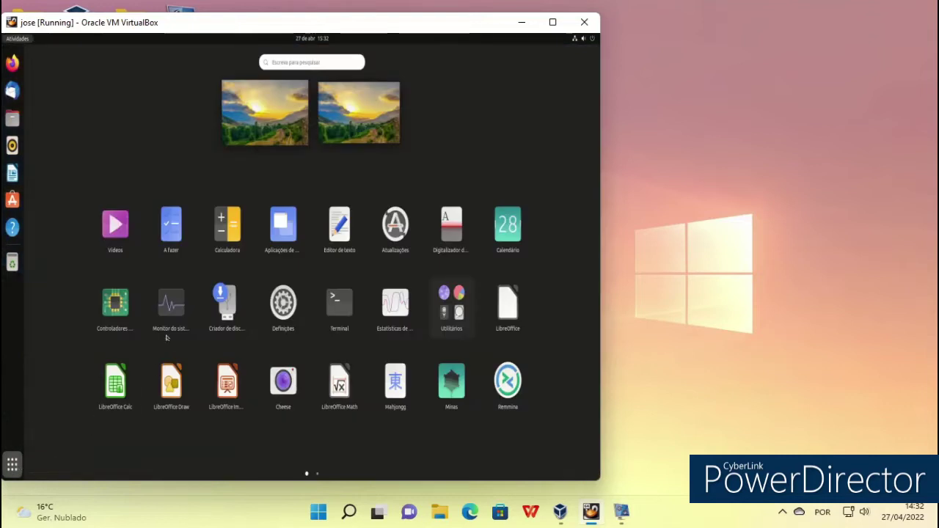
pyautogui.click(373, 104)
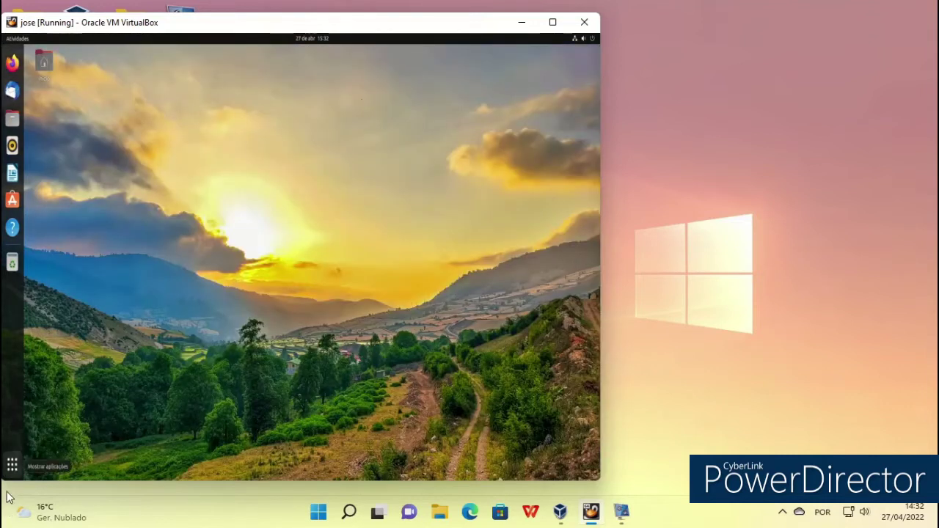
pyautogui.click(13, 464)
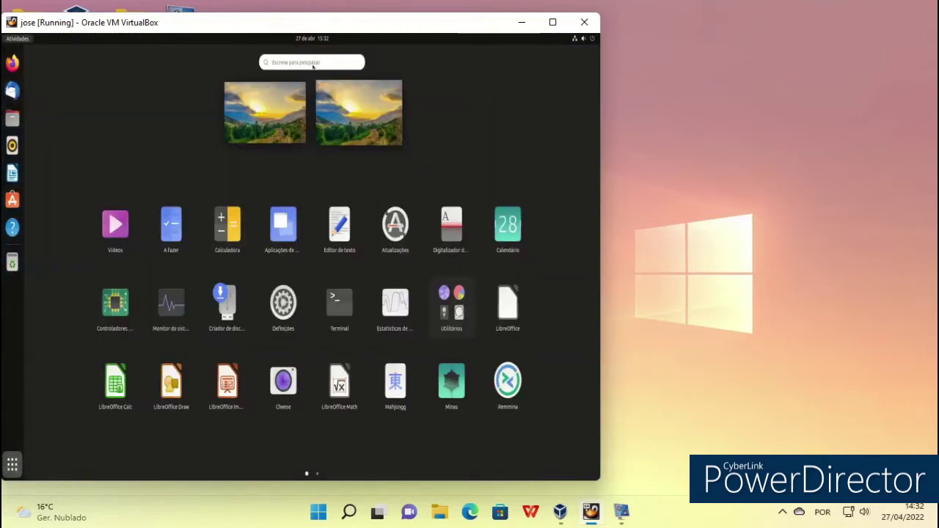
pyautogui.write('firefox')
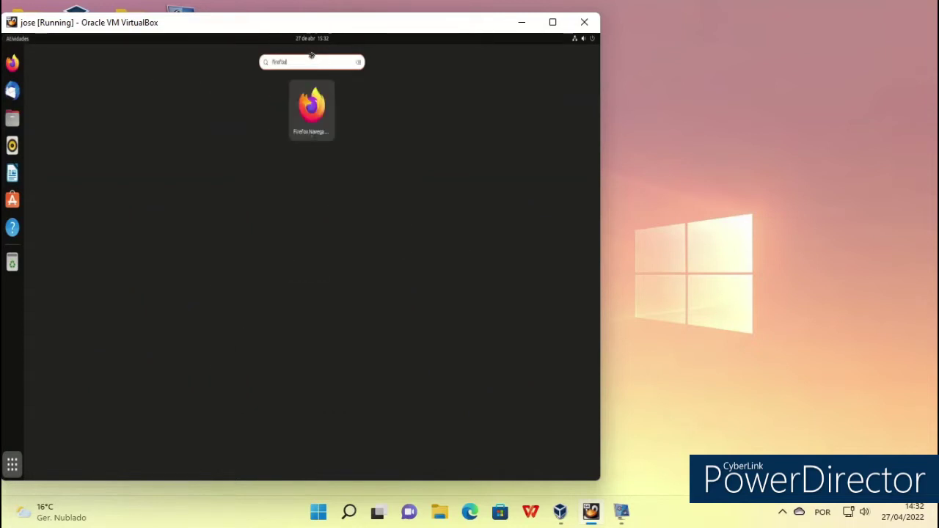
pyautogui.press('Return')
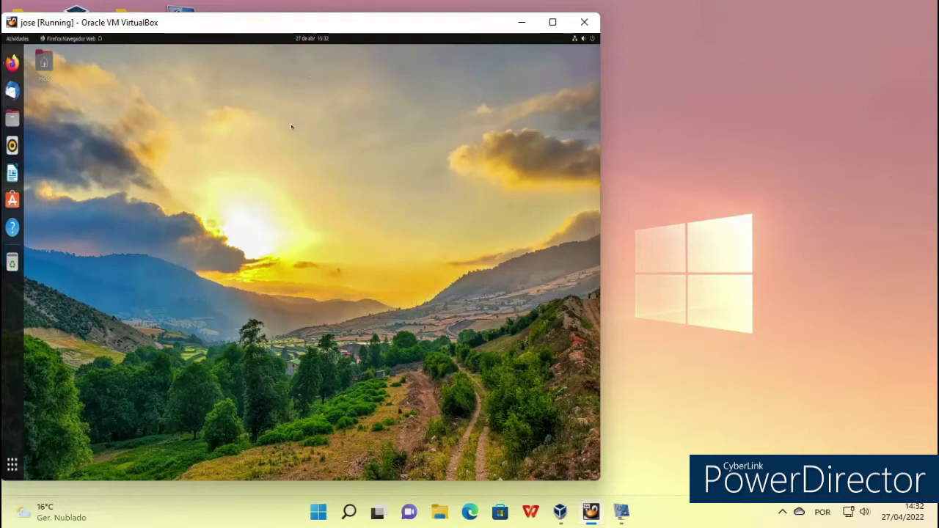
# Open Ubuntu Software, browse the featured apps and categories, view the installed apps and pending updates, and close it
pyautogui.click(13, 200)
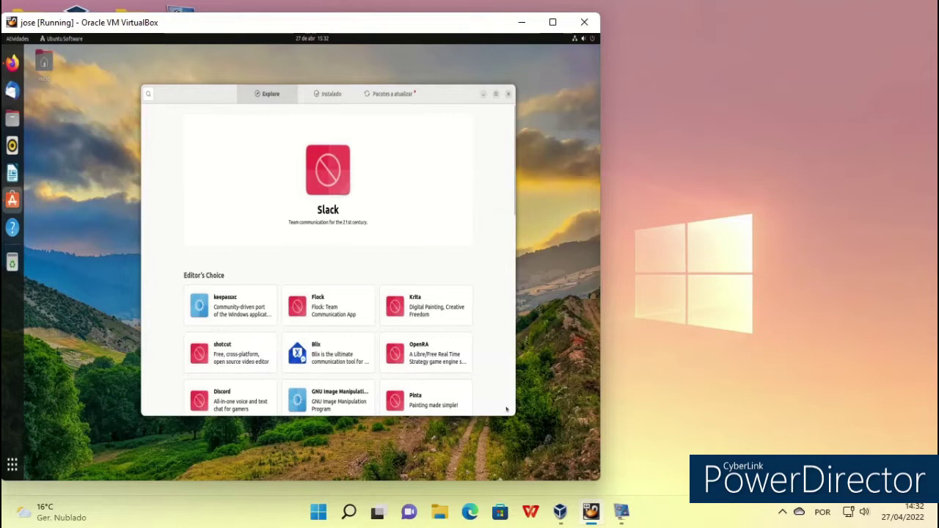
pyautogui.scroll(-5, 501, 372)
pyautogui.scroll(-10, 502, 372)
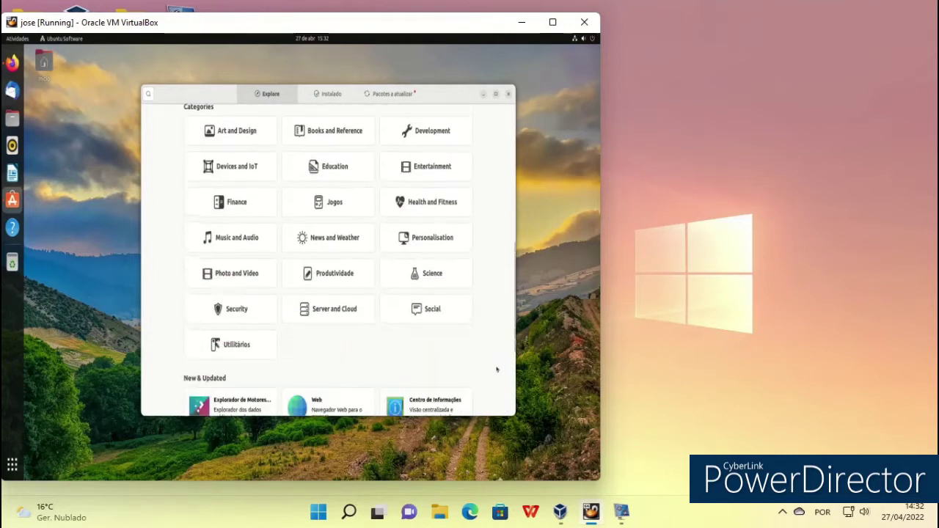
pyautogui.scroll(-1, 490, 371)
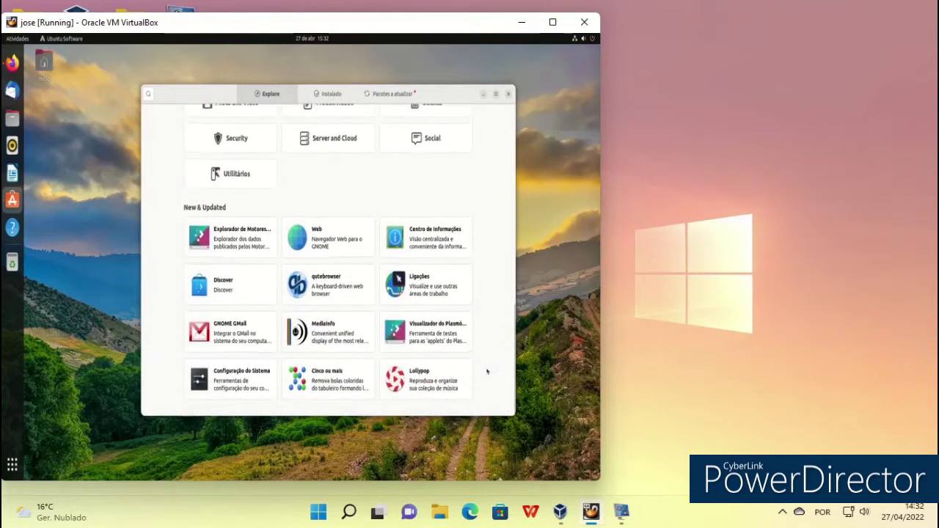
pyautogui.scroll(8, 485, 370)
pyautogui.scroll(6, 473, 369)
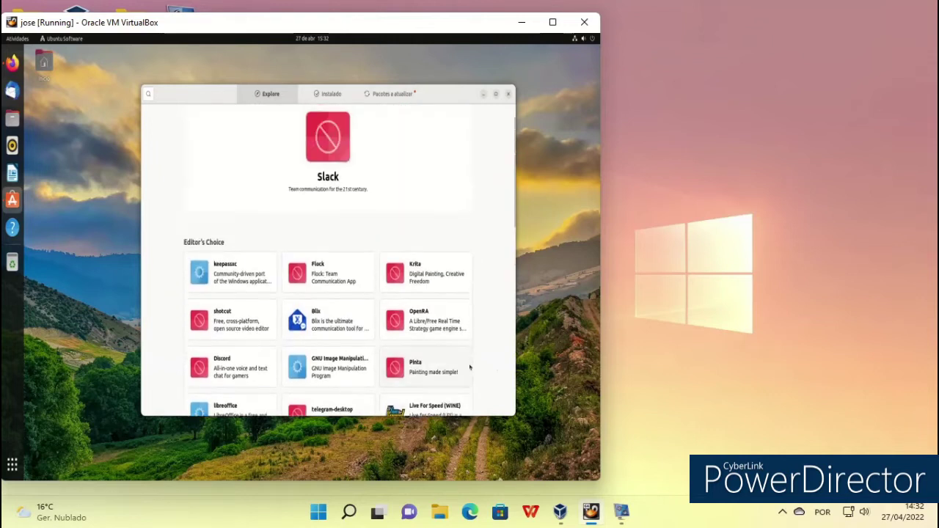
pyautogui.click(318, 93)
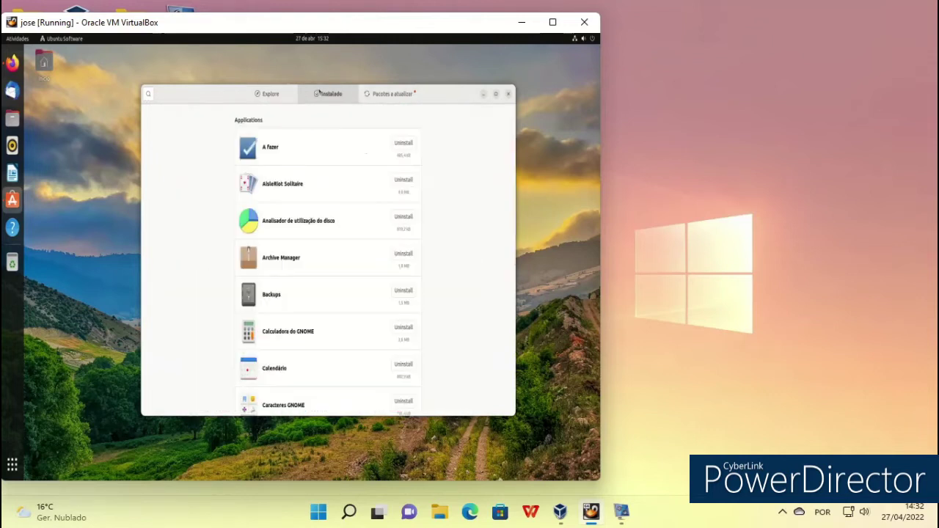
pyautogui.click(369, 95)
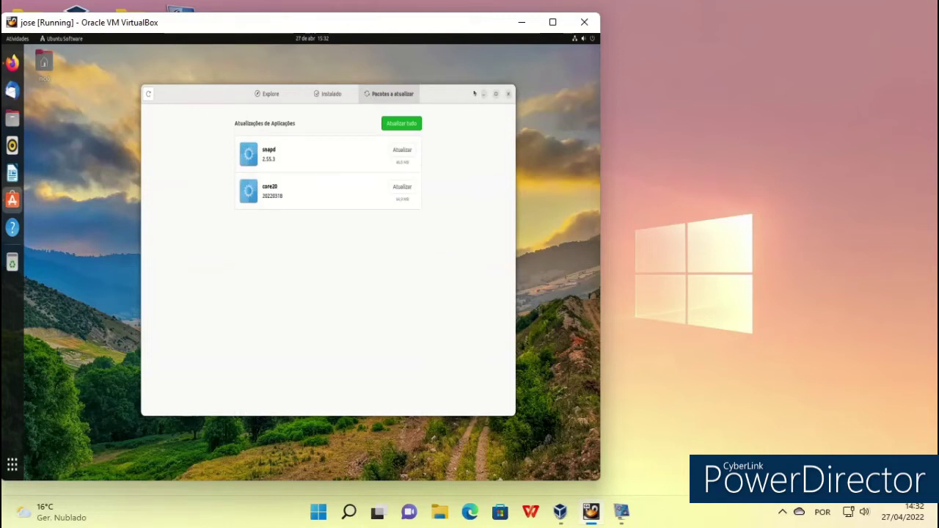
pyautogui.click(507, 93)
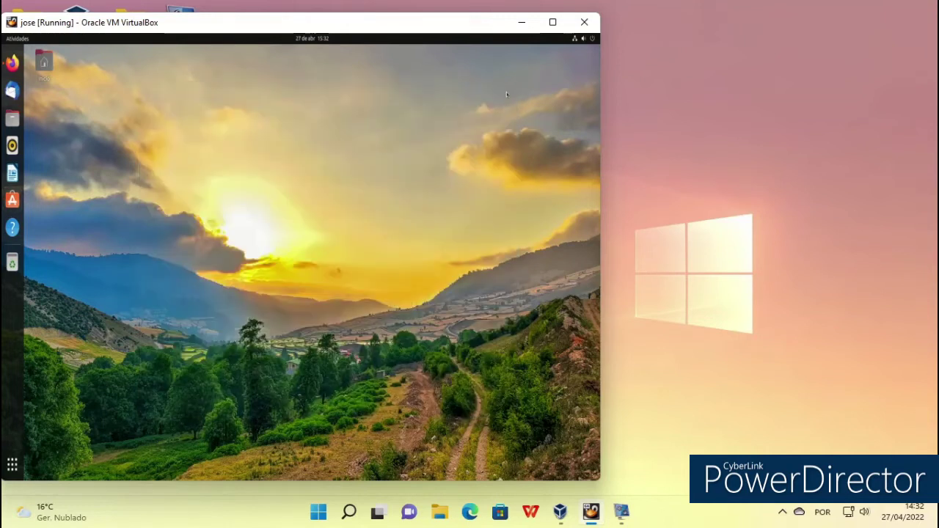
# Show the desktop folder in Ficheiros, look through Com estrela, Documentos, Música and Lixo, and close the file manager
pyautogui.rightClick(277, 89)
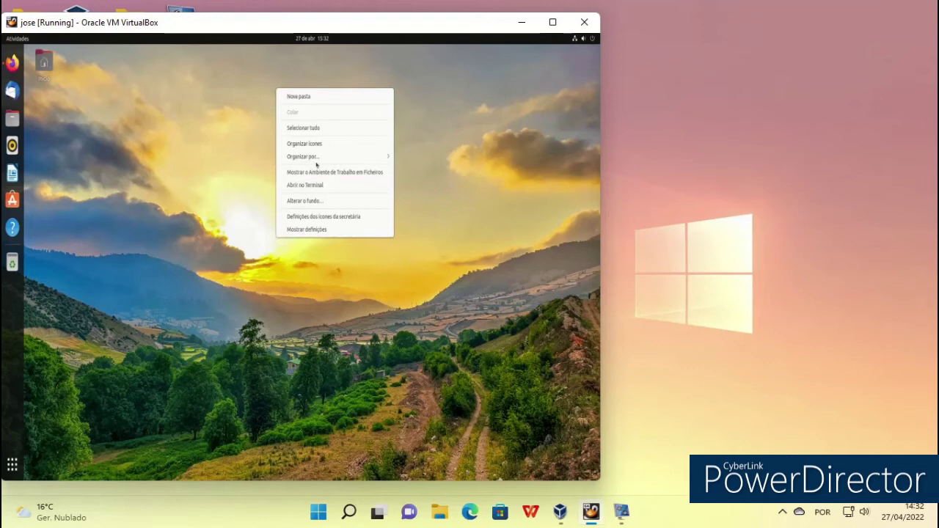
pyautogui.click(330, 172)
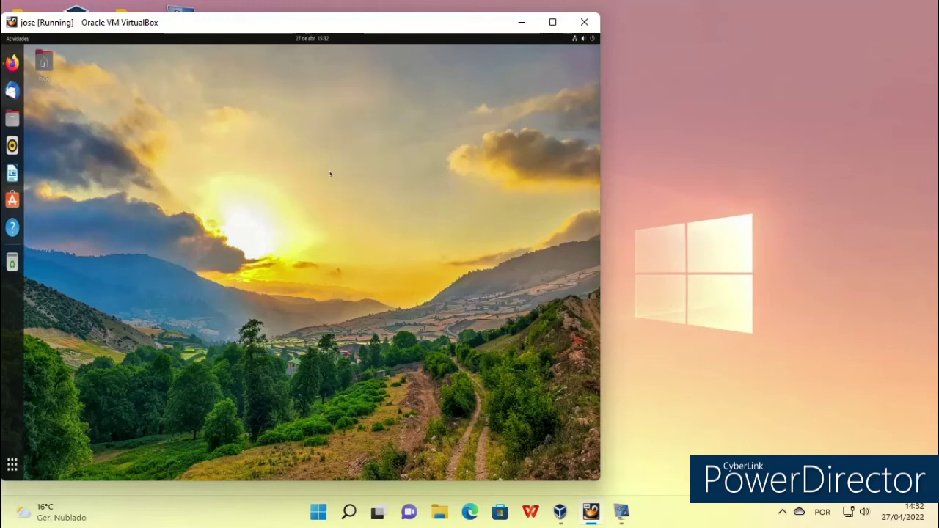
pyautogui.click(82, 89)
pyautogui.click(73, 120)
pyautogui.click(73, 151)
pyautogui.click(74, 199)
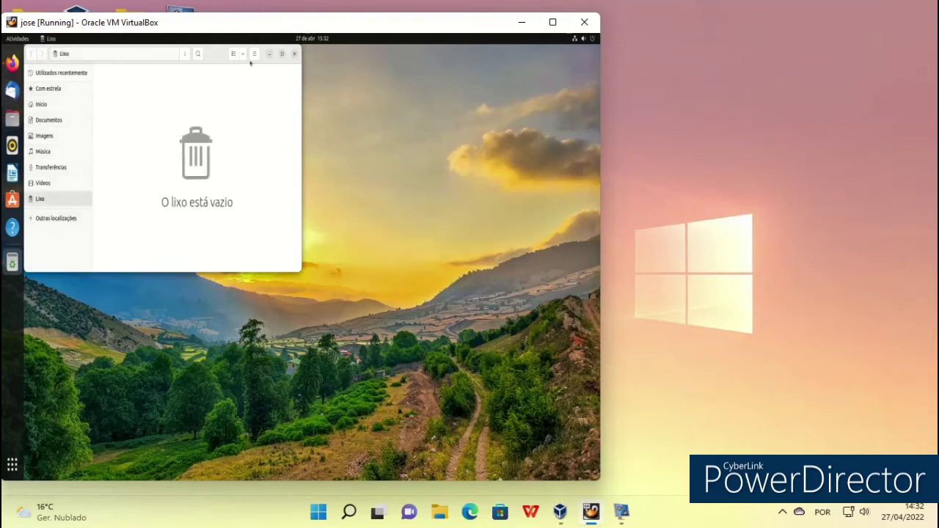
pyautogui.click(294, 54)
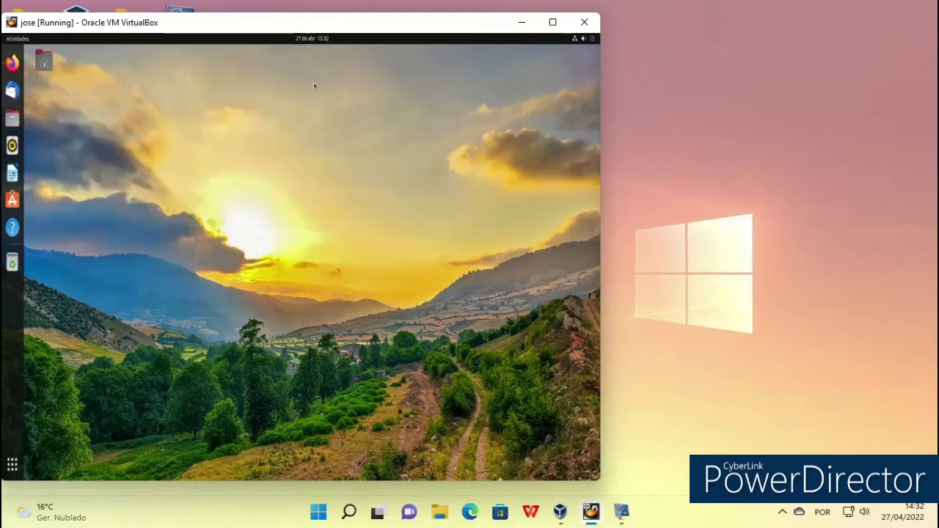
# Reopen the system settings, view the Impressoras, Acessibilidade and Acerca pages, and close the window
pyautogui.rightClick(314, 82)
pyautogui.click(323, 225)
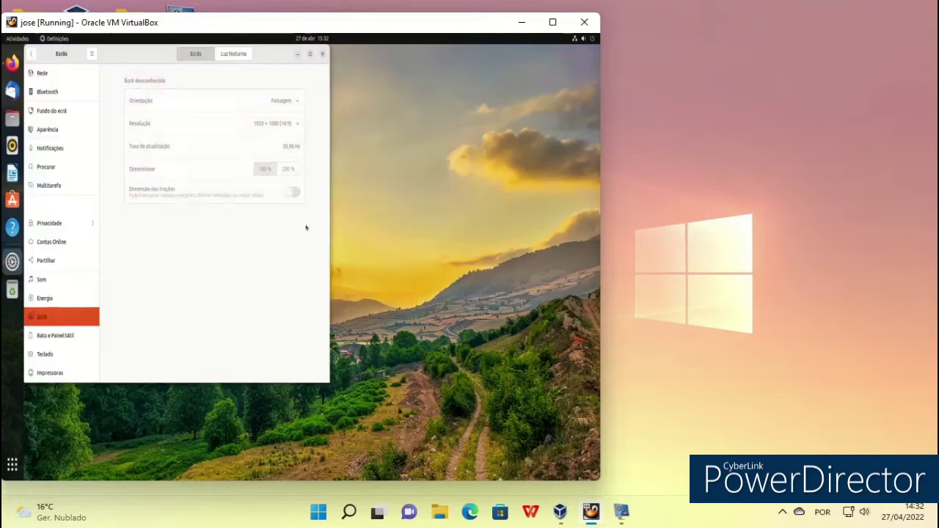
pyautogui.click(71, 371)
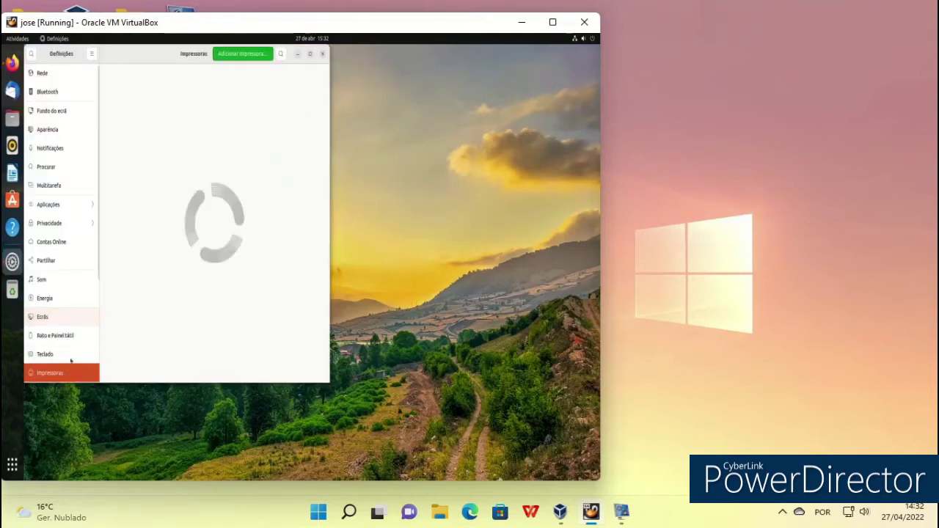
pyautogui.scroll(-2, 88, 293)
pyautogui.scroll(-2, 87, 294)
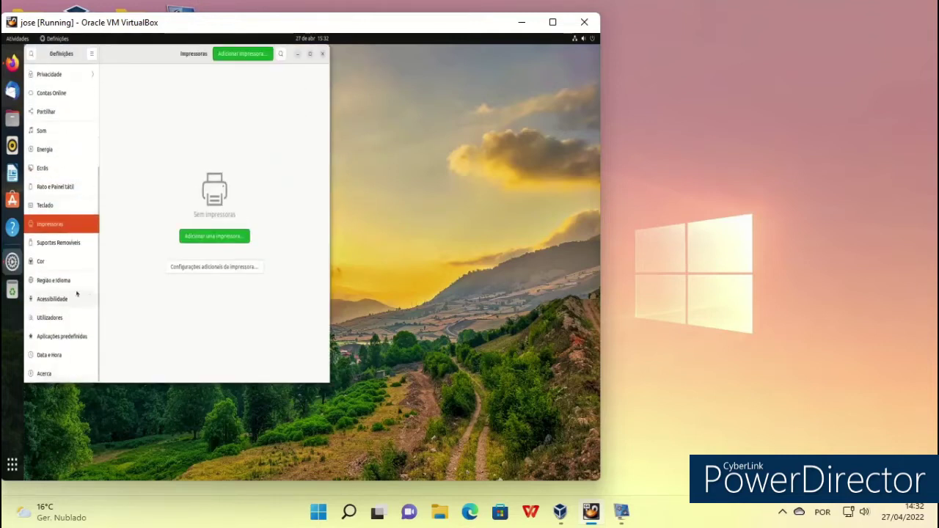
pyautogui.click(77, 297)
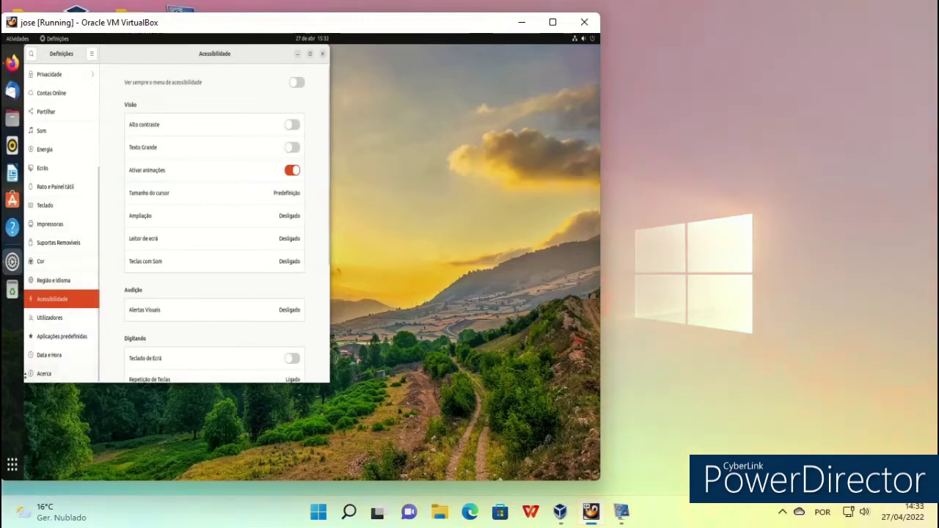
pyautogui.click(65, 372)
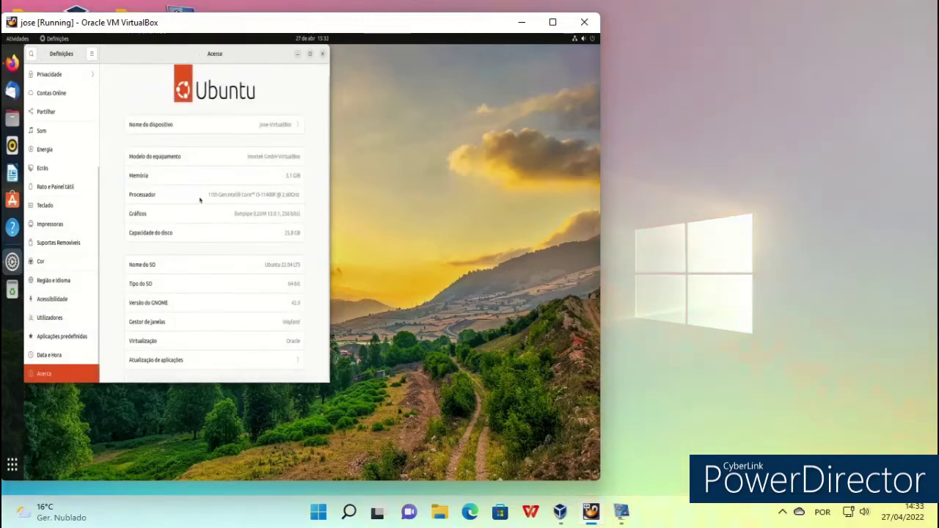
pyautogui.click(321, 55)
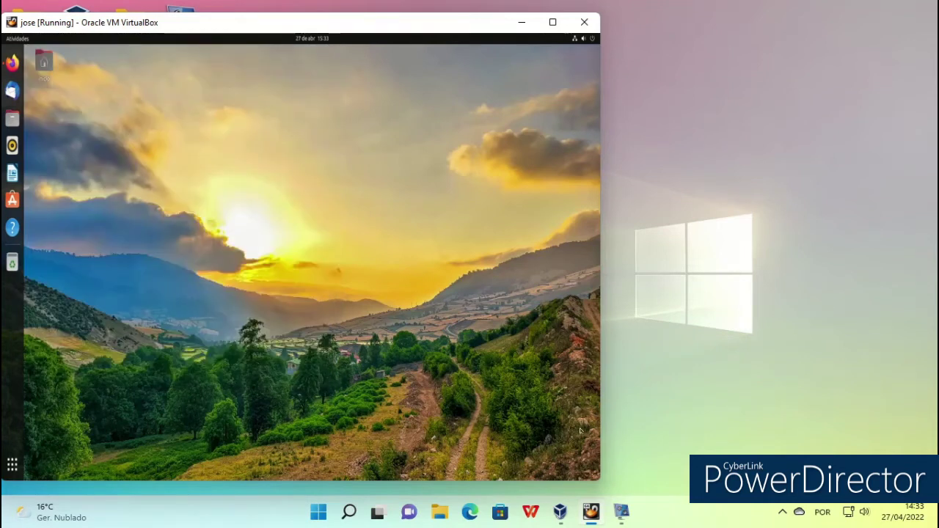
# Widen the virtual machine window and look over the desktop background's context options
pyautogui.moveTo(601, 477); pyautogui.dragTo(818, 441)
pyautogui.rightClick(381, 187)
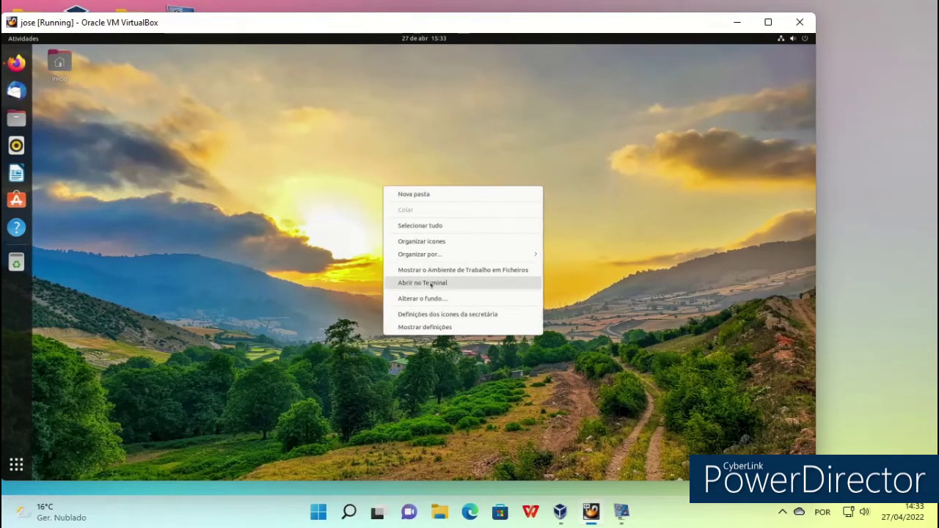
pyautogui.click(245, 278)
# Show all installed applications, look inside the Utilitários folder, and browse both pages of the application grid
pyautogui.click(16, 463)
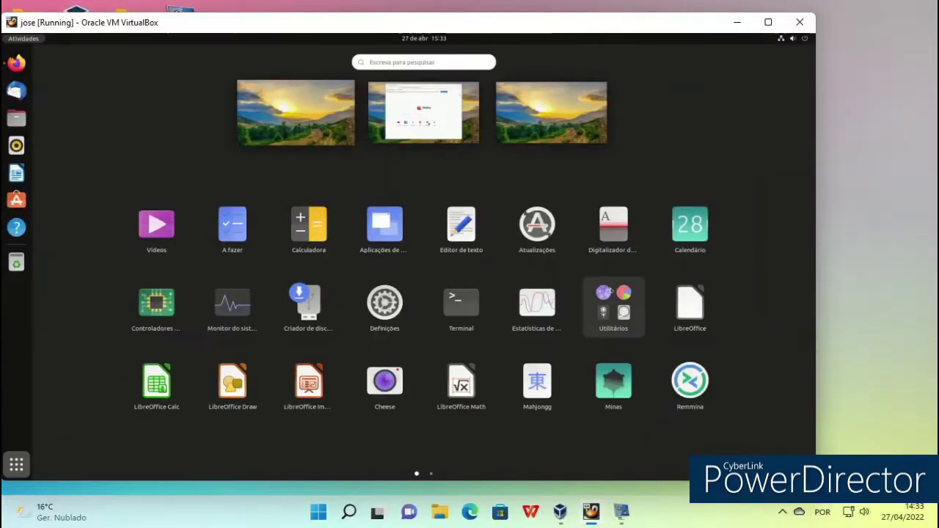
pyautogui.click(591, 283)
pyautogui.scroll(-1, 503, 262)
pyautogui.scroll(1, 504, 261)
pyautogui.scroll(-1, 504, 261)
pyautogui.scroll(1, 503, 262)
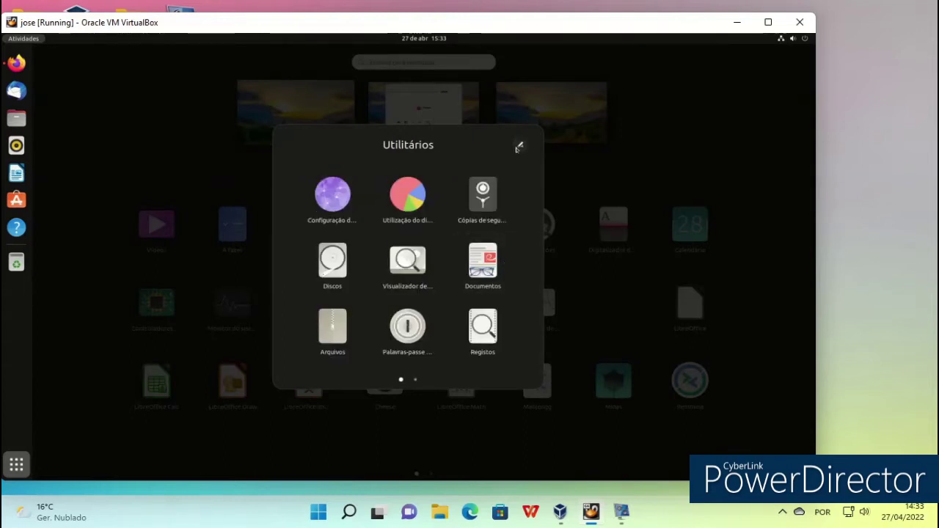
pyautogui.click(520, 144)
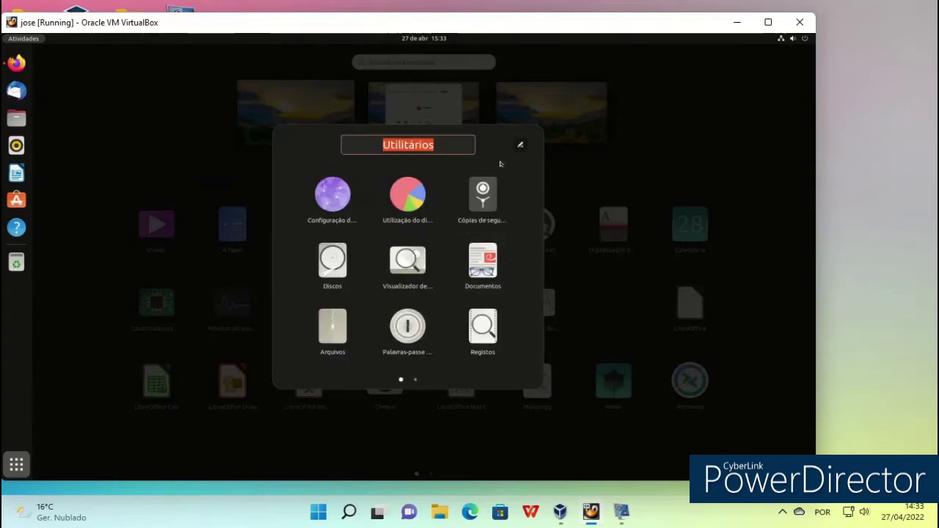
pyautogui.click(591, 193)
pyautogui.scroll(-1, 288, 249)
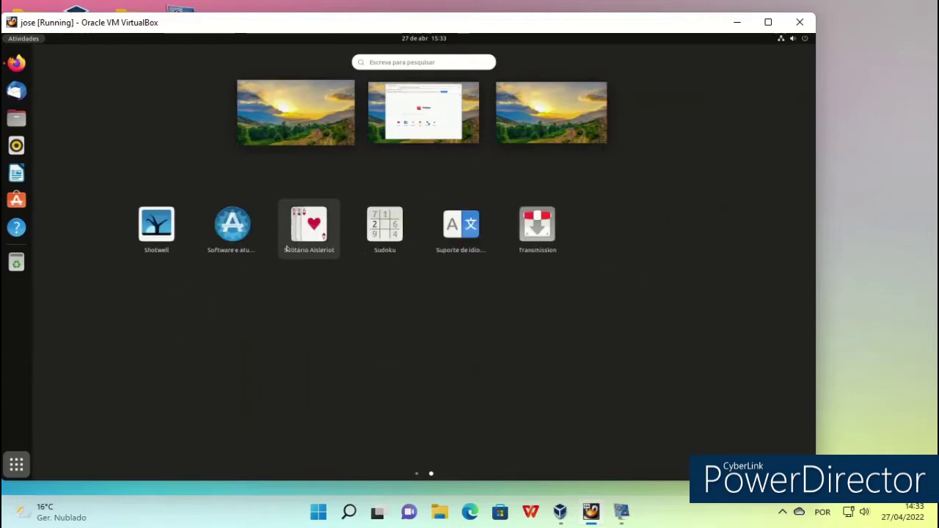
pyautogui.scroll(1, 286, 249)
pyautogui.scroll(-1, 312, 334)
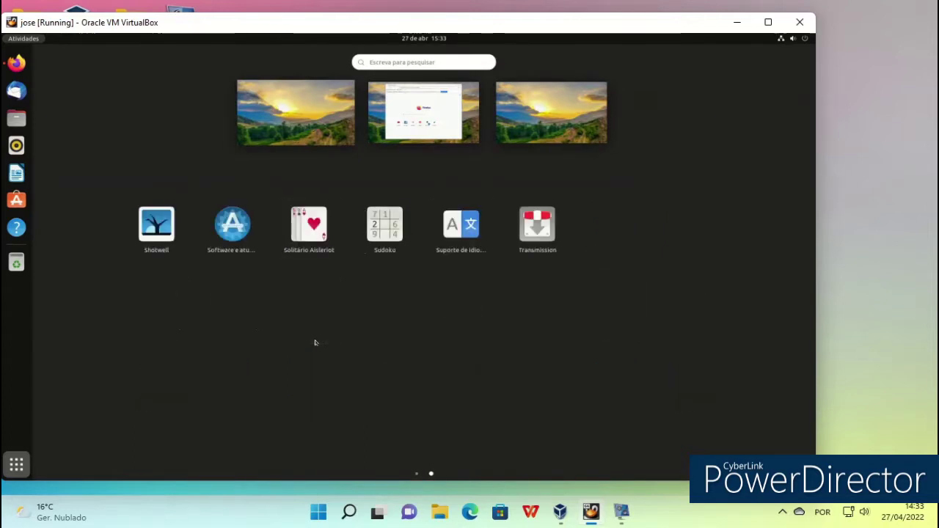
# Launch Solitário Aisleriot, stack the two nines on the tens of opposite colour in Klondike, and close the game
pyautogui.click(307, 226)
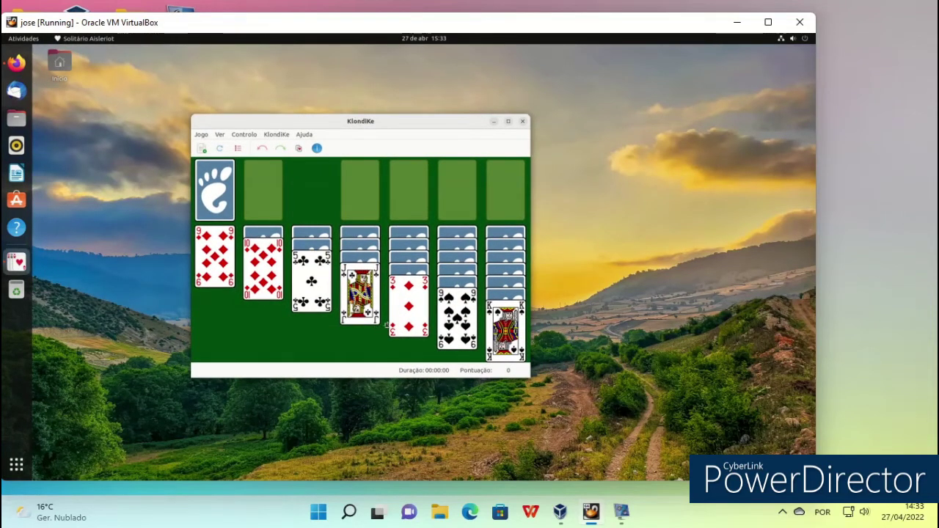
pyautogui.moveTo(265, 278)
pyautogui.mouseDown()
pyautogui.moveTo(468, 333)
pyautogui.moveTo(270, 273)
pyautogui.mouseUp()
pyautogui.moveTo(433, 300); pyautogui.dragTo(191, 261)
pyautogui.moveTo(235, 287); pyautogui.dragTo(470, 337)
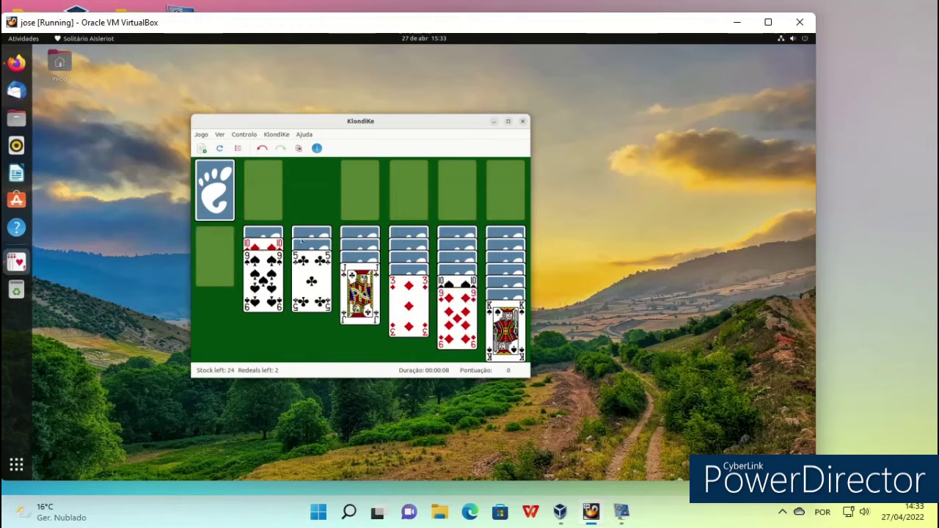
pyautogui.click(229, 190)
pyautogui.click(517, 121)
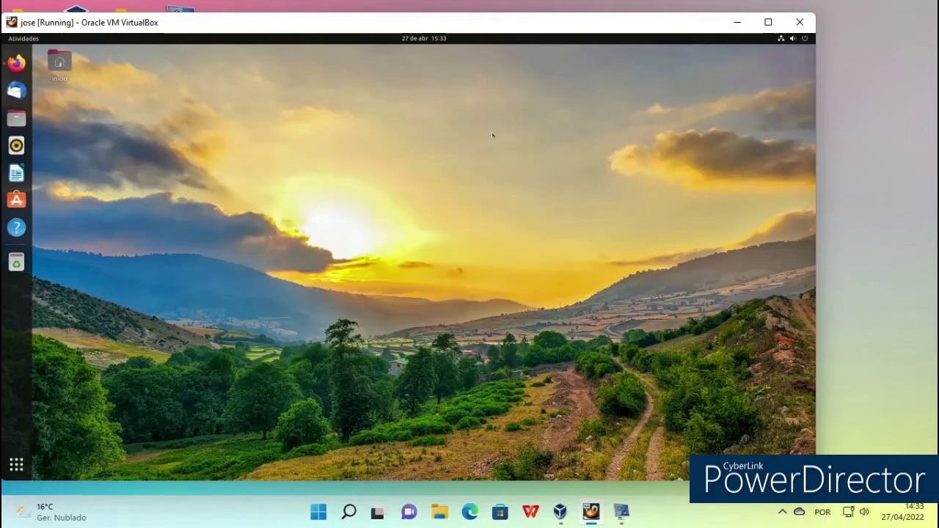
# Show the desktop folder in Ficheiros from the desktop and close the file manager
pyautogui.rightClick(455, 130)
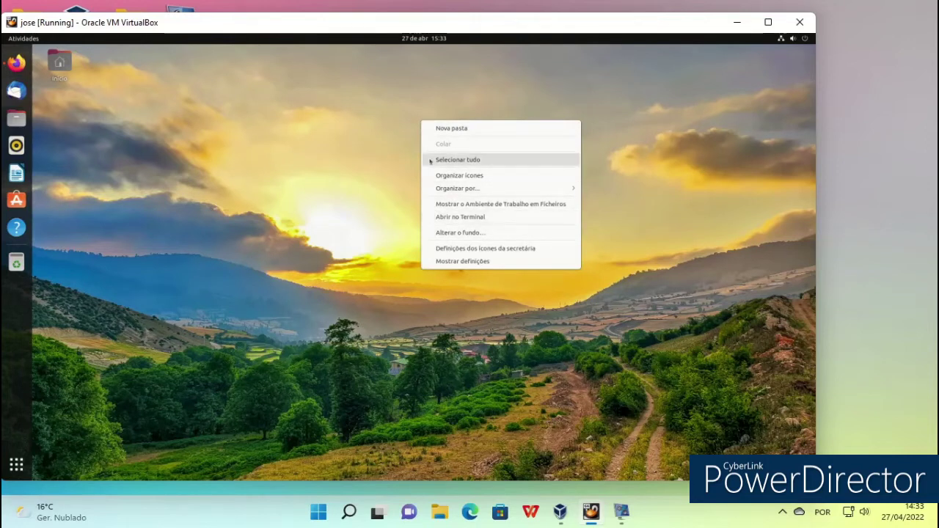
pyautogui.click(437, 209)
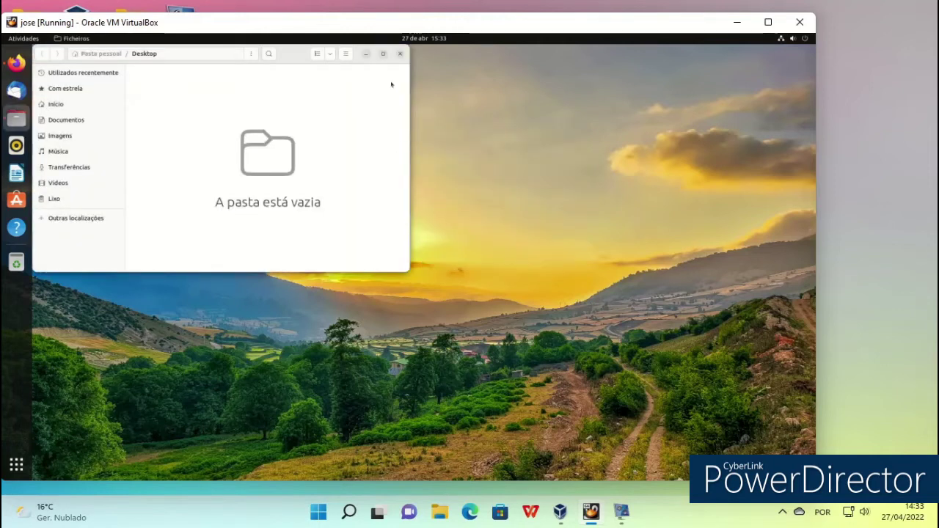
pyautogui.click(400, 53)
# Open the desktop icon settings and the home folder in Ficheiros, and bring the Aparência page to the front
pyautogui.rightClick(400, 91)
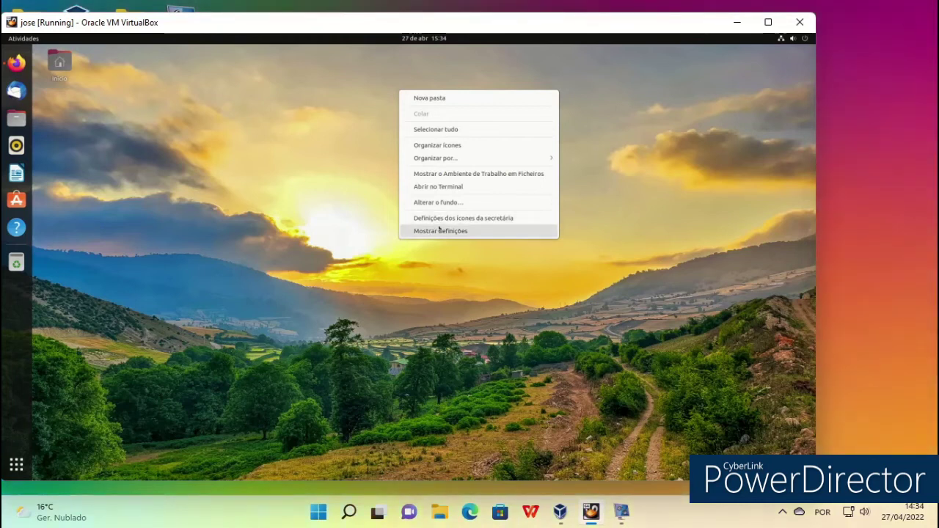
pyautogui.click(449, 220)
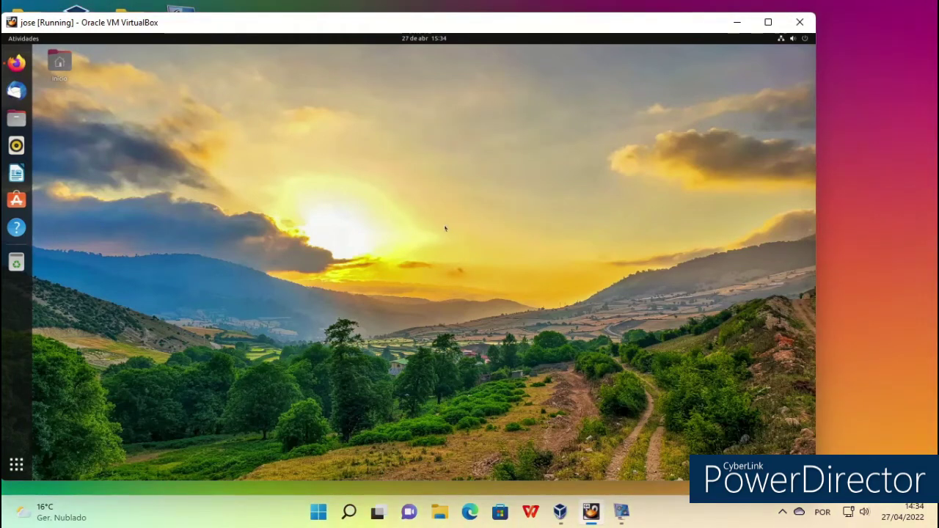
pyautogui.click(17, 118)
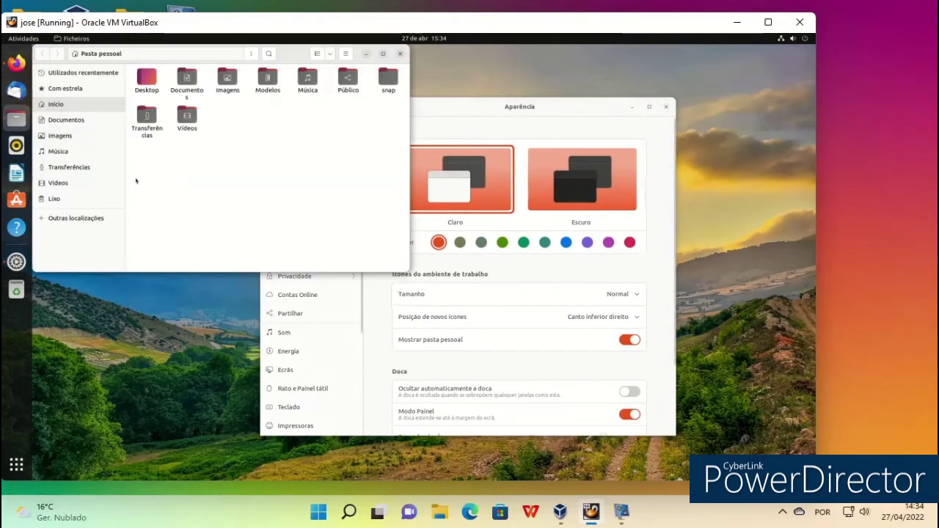
pyautogui.click(476, 110)
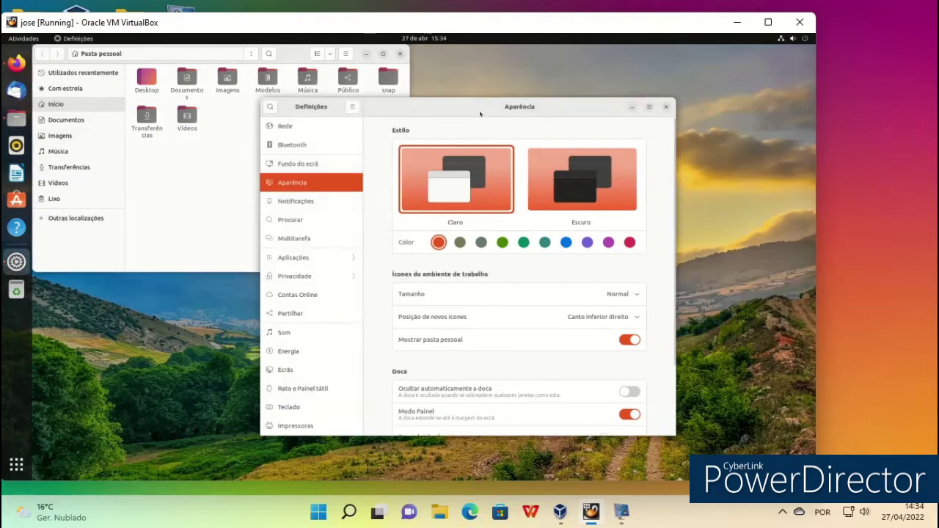
# Try out several accent colours for the Claro style on the Aparência page and settle on the leaf green one
pyautogui.click(460, 243)
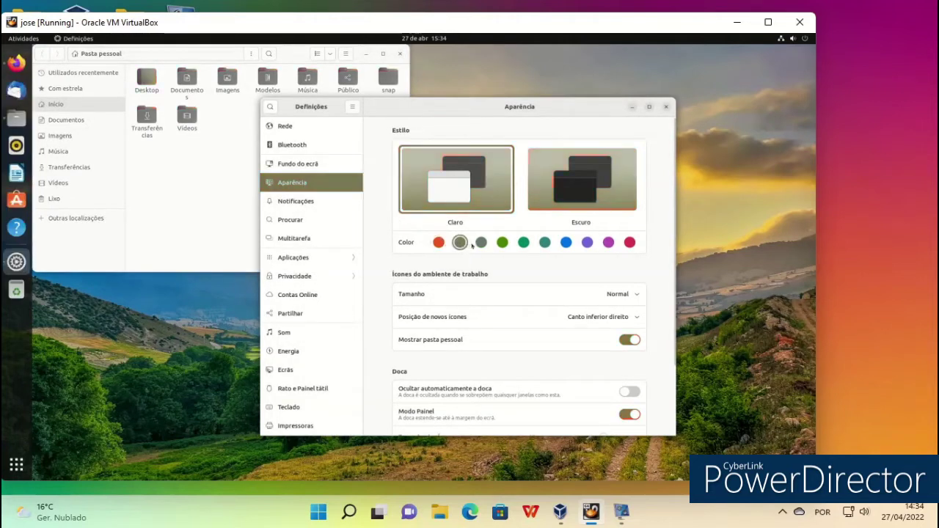
pyautogui.click(481, 243)
pyautogui.click(502, 243)
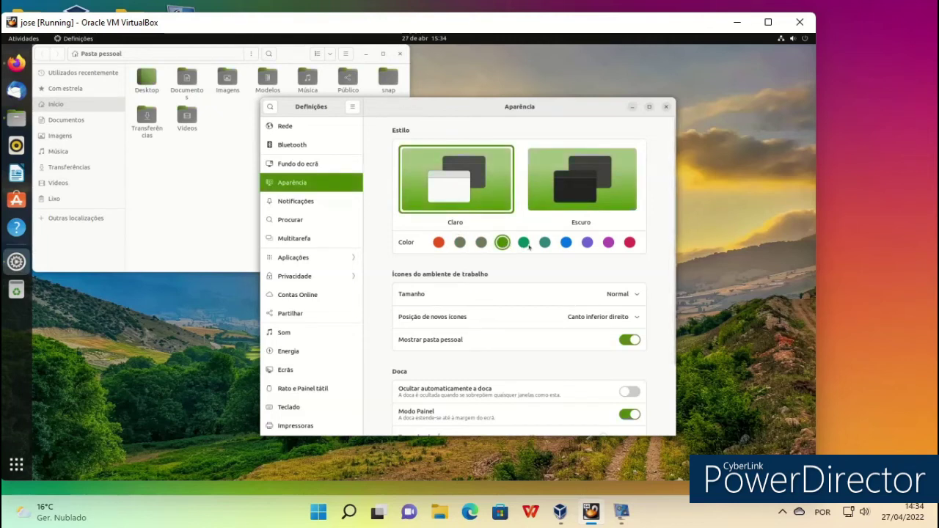
pyautogui.click(524, 242)
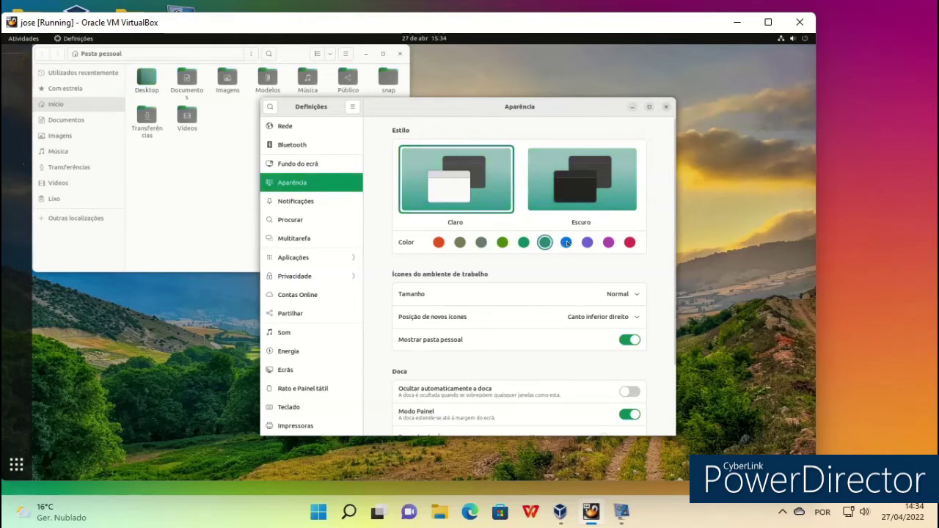
pyautogui.click(608, 243)
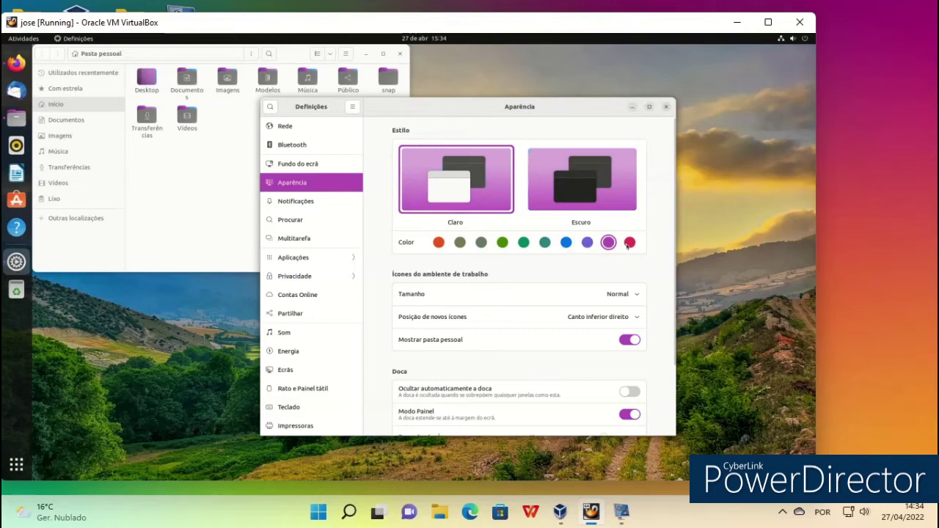
pyautogui.click(629, 243)
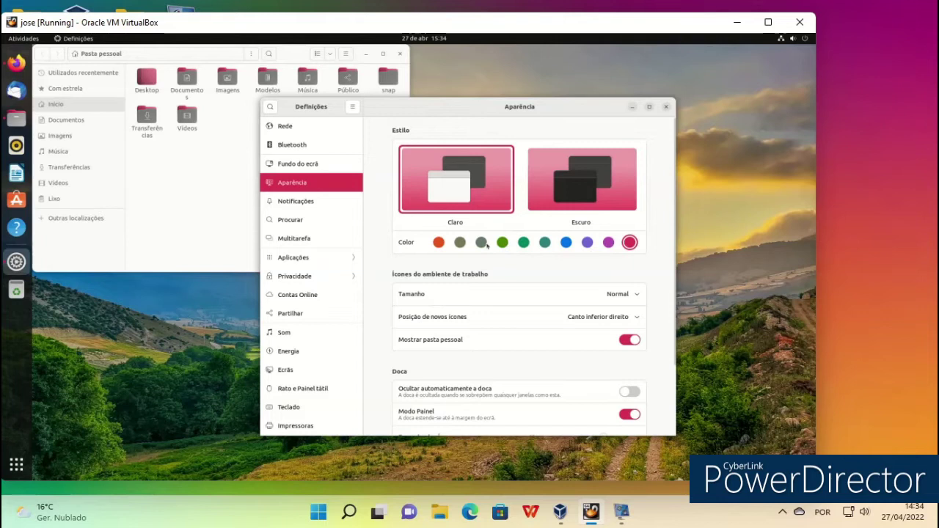
pyautogui.click(502, 242)
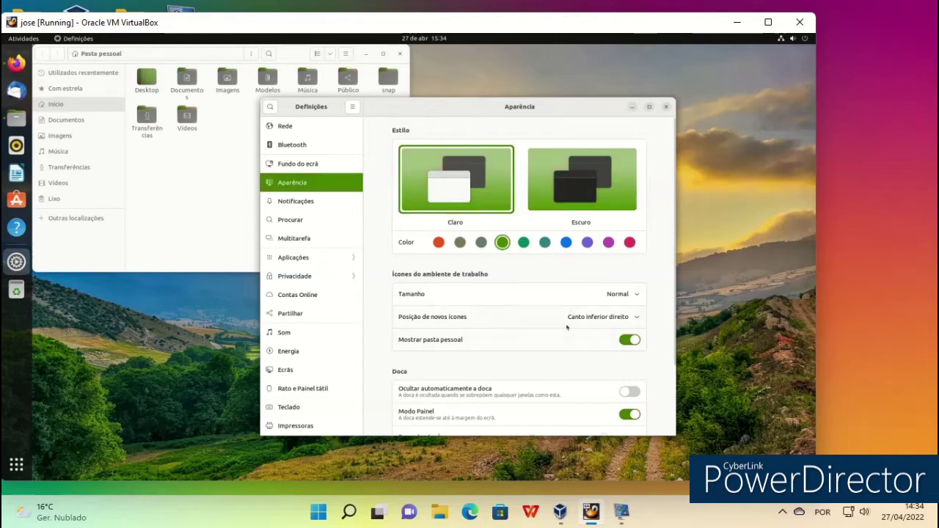
# Set the dock's icon size to 54 on the Aparência page, after trying a smaller size of 38
pyautogui.scroll(-2, 566, 327)
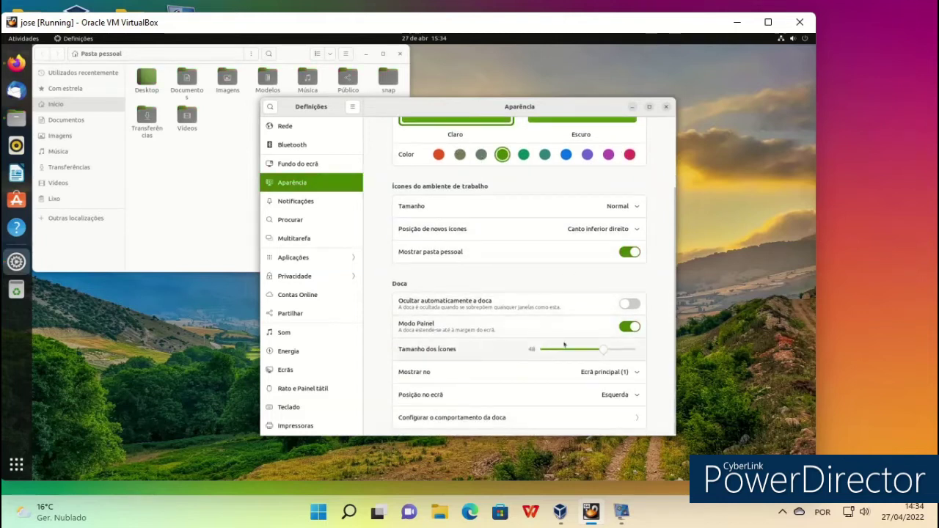
pyautogui.click(579, 351)
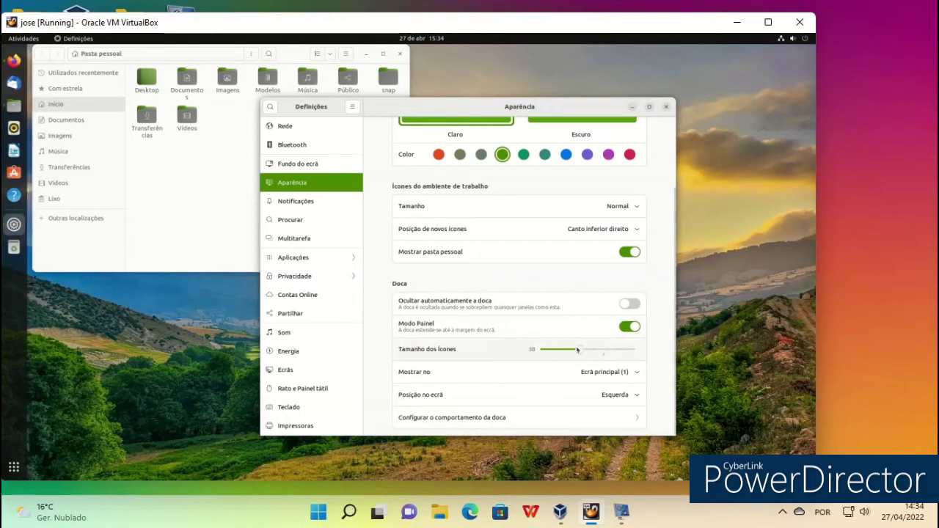
pyautogui.moveTo(580, 350); pyautogui.dragTo(606, 350)
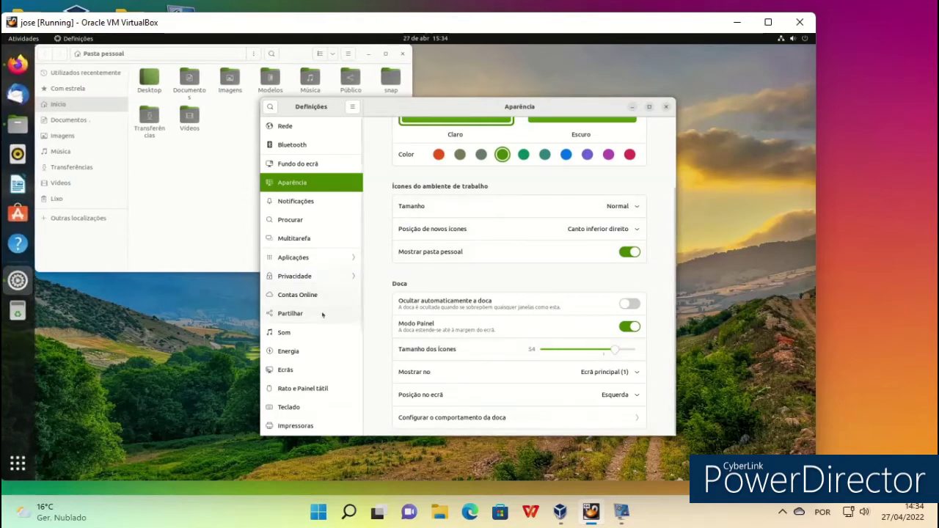
# Set the screen resolution to 1792 × 1344 (4:3), keep the changes, and close the settings and file manager windows
pyautogui.scroll(-1, 293, 352)
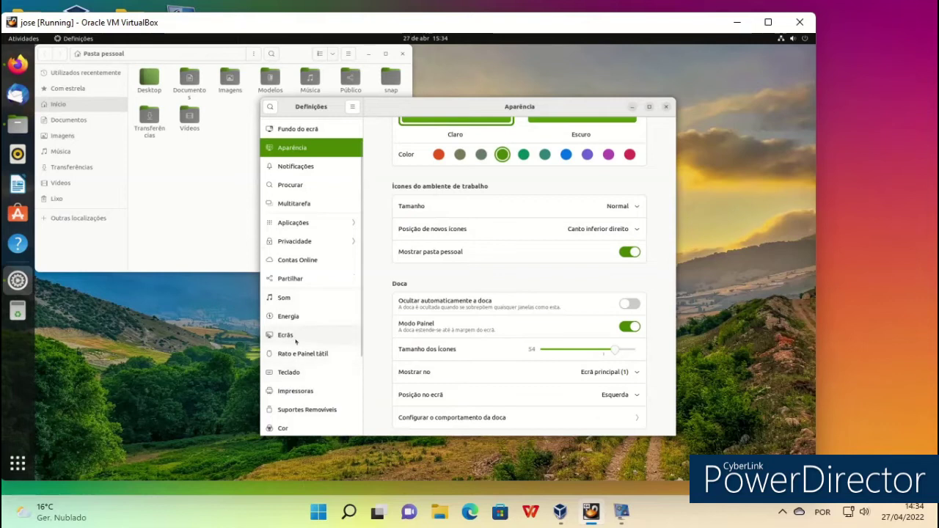
pyautogui.click(288, 336)
pyautogui.click(629, 179)
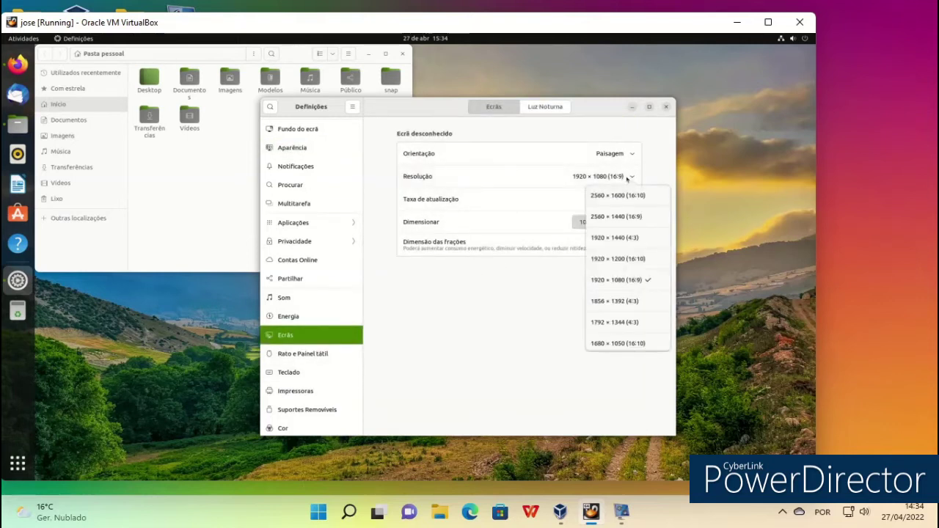
pyautogui.click(640, 324)
pyautogui.click(650, 110)
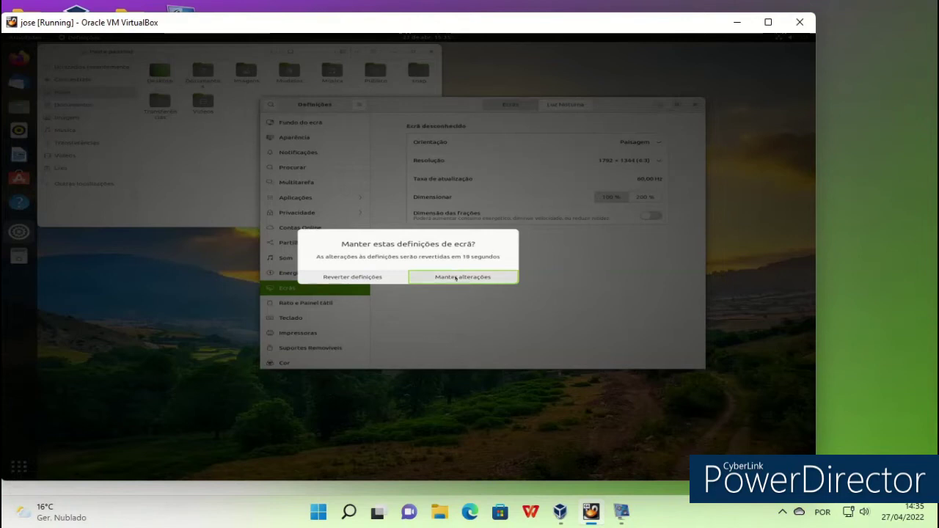
pyautogui.click(455, 275)
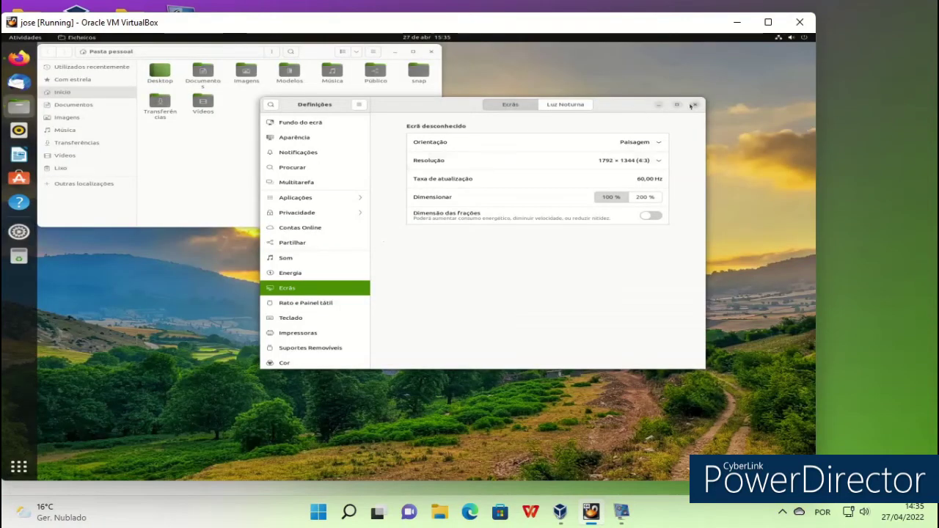
pyautogui.click(694, 105)
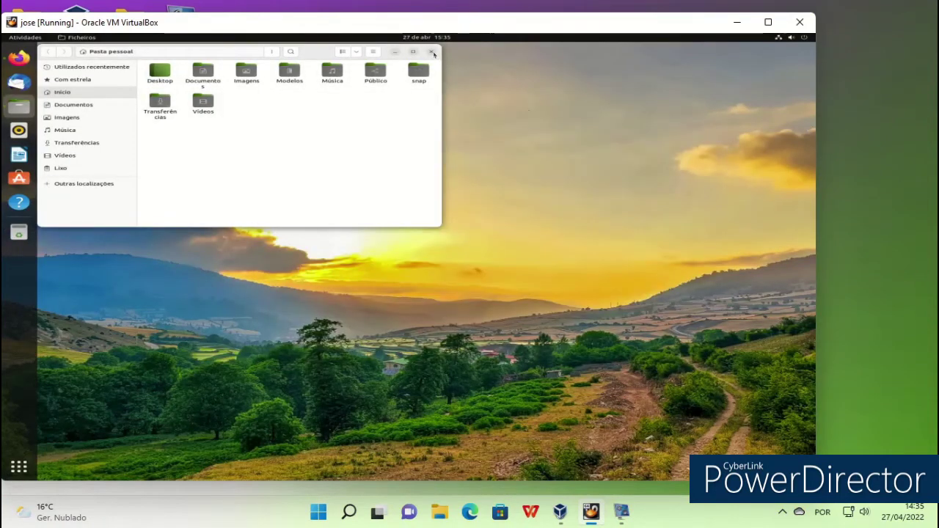
pyautogui.click(433, 53)
# Change the desktop background to the green countryside picture with blue sky and clouds, and close the settings
pyautogui.rightClick(431, 134)
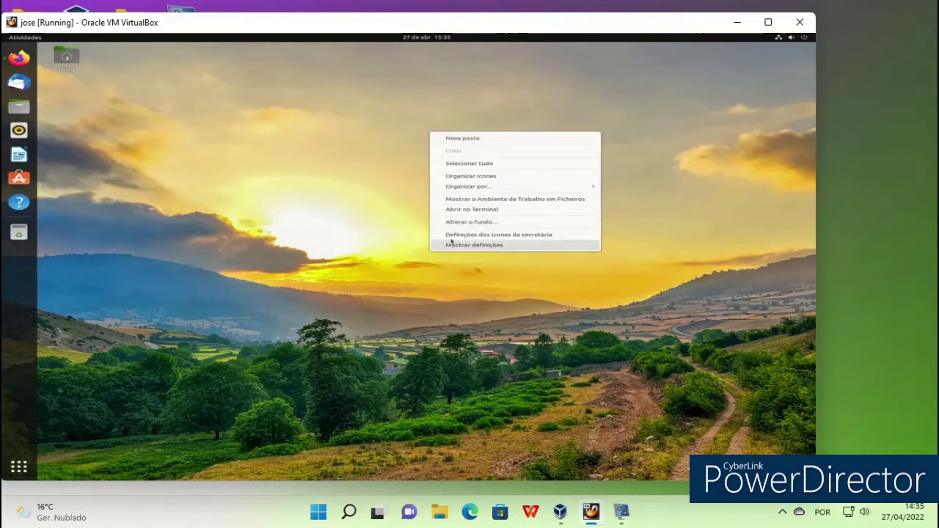
pyautogui.click(451, 221)
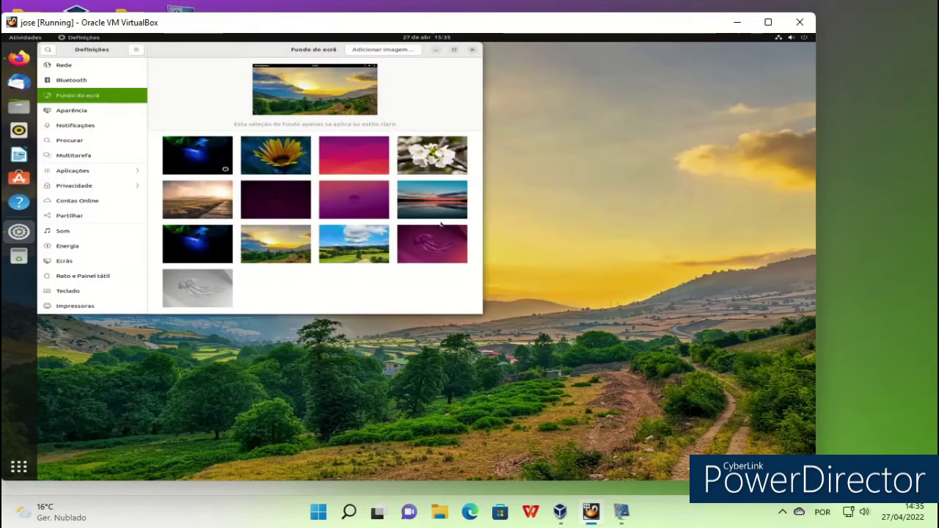
pyautogui.click(355, 241)
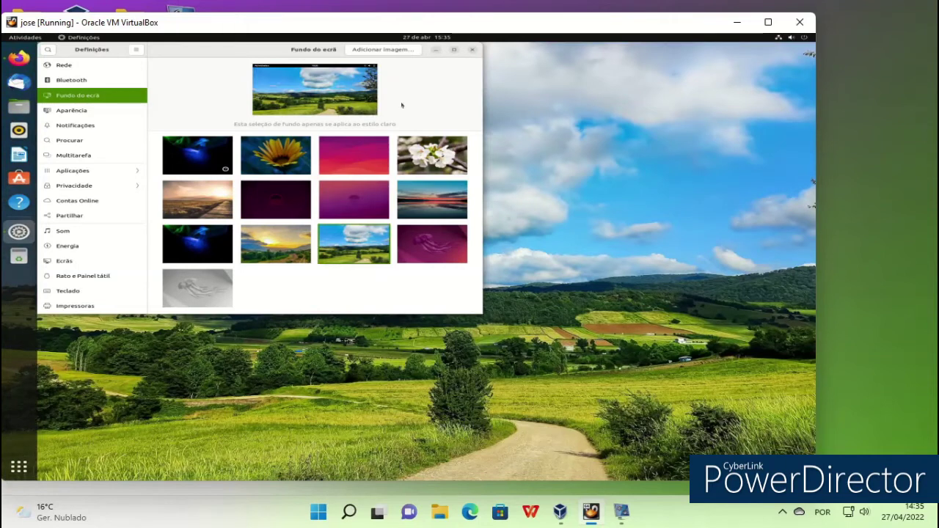
pyautogui.click(472, 50)
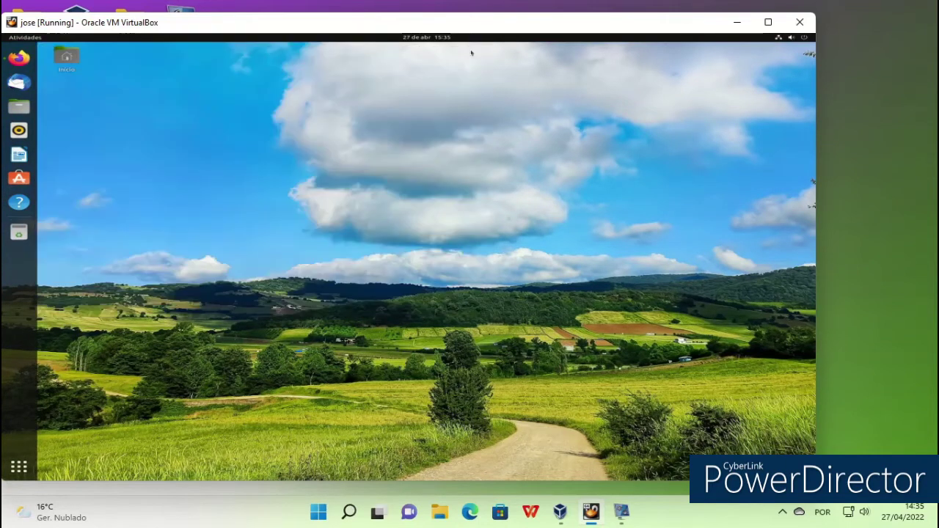
# Open the Ubuntu desktop help guide and enlarge its window to show all of the topics
pyautogui.click(18, 201)
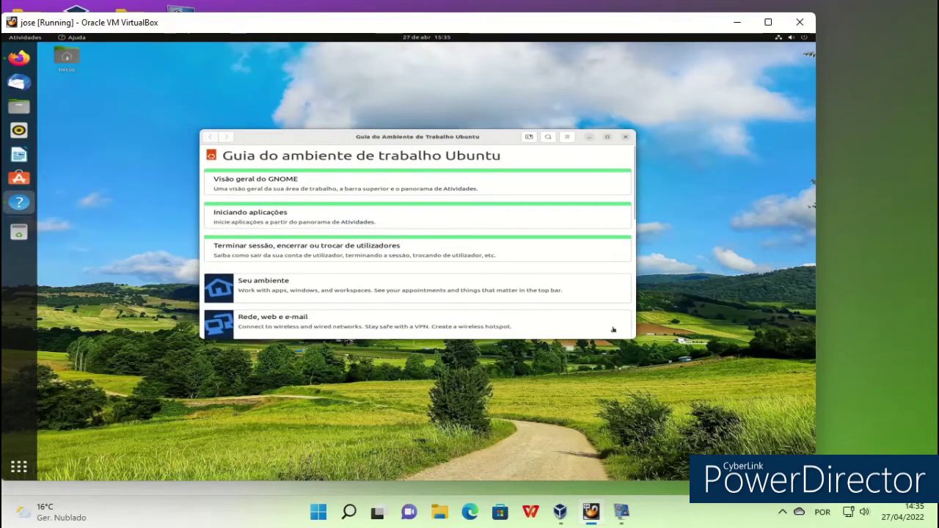
pyautogui.moveTo(630, 335); pyautogui.dragTo(741, 465)
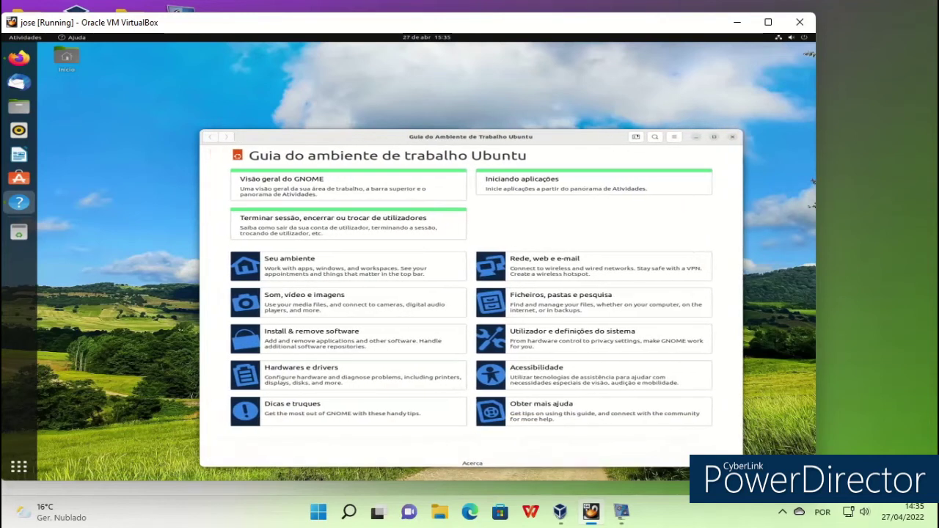
# Look through the "Seu ambiente" and "Hardwares e drivers" topics of the help guide, and close the guide
pyautogui.click(311, 257)
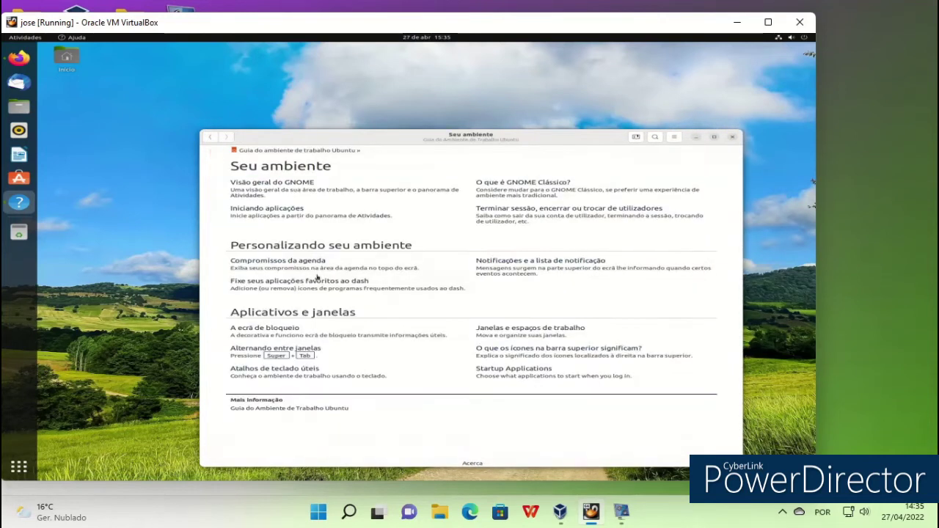
pyautogui.click(210, 137)
pyautogui.click(291, 373)
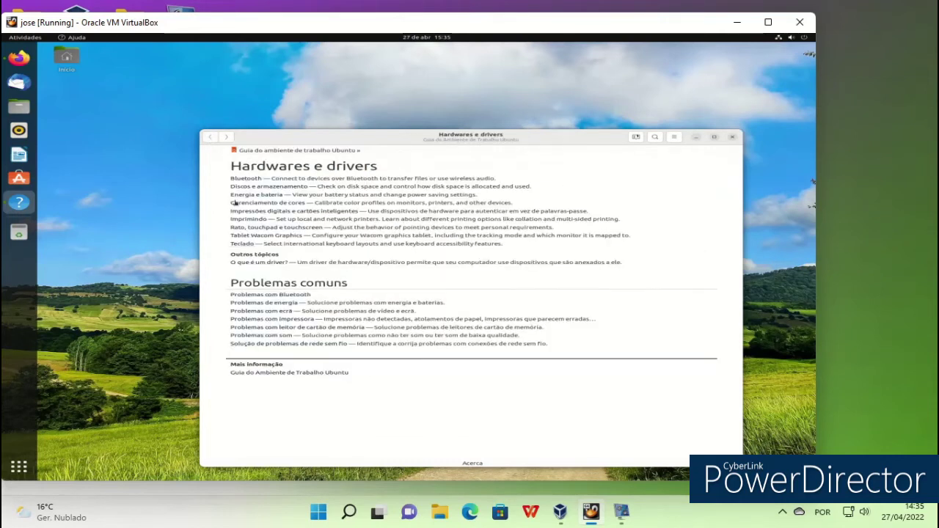
pyautogui.click(211, 139)
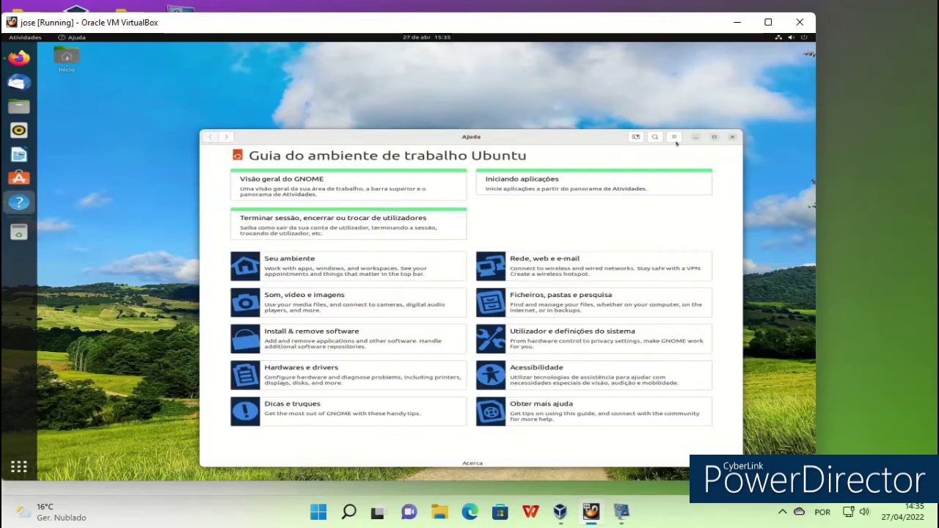
pyautogui.click(733, 137)
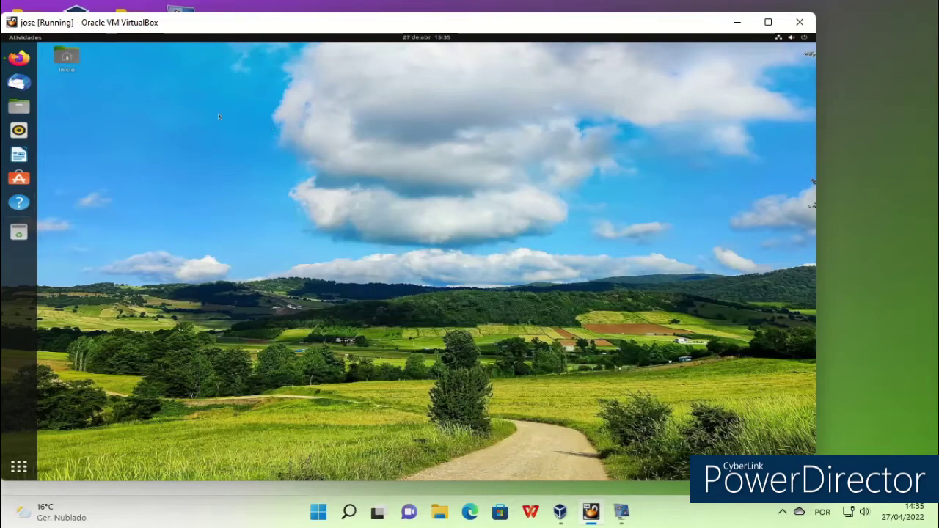
# Search Ubuntu Software for "gnome" and open the details page of Ajustes do GNOME
pyautogui.click(19, 178)
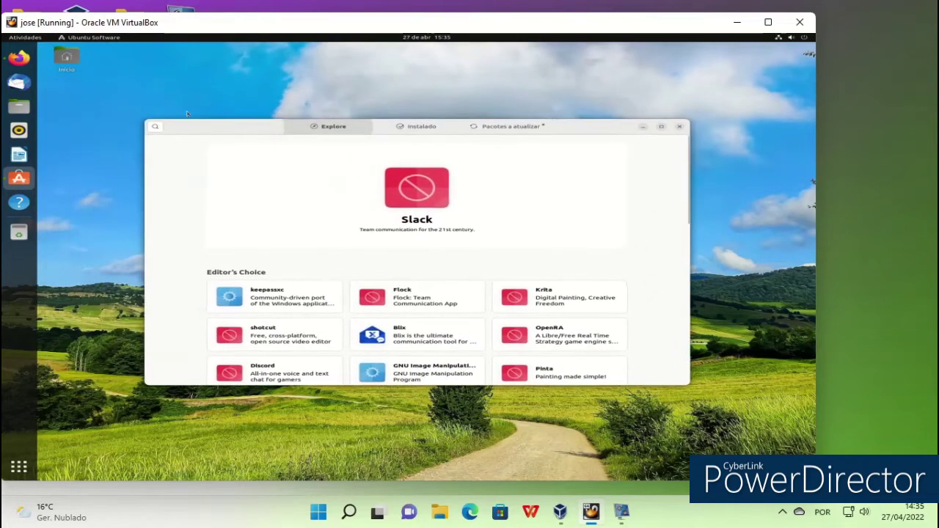
pyautogui.click(164, 127)
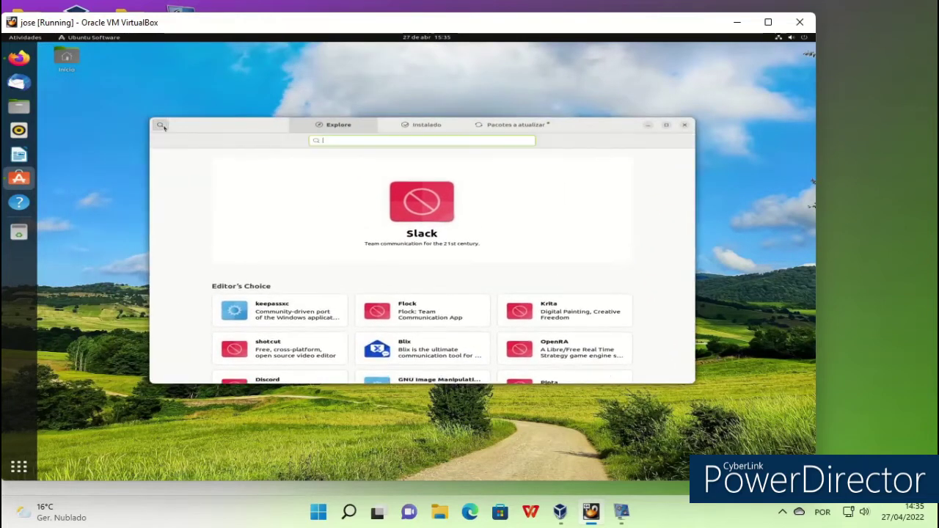
pyautogui.write('gnome')
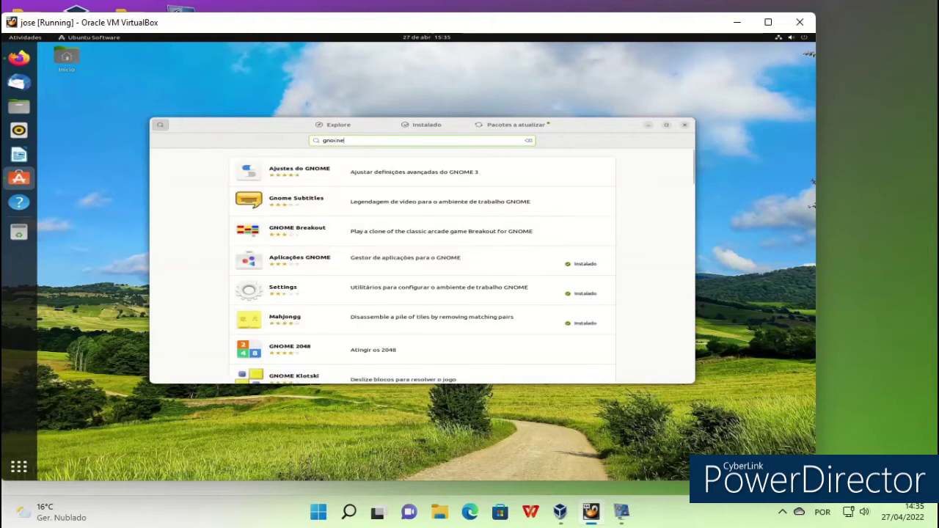
pyautogui.click(314, 171)
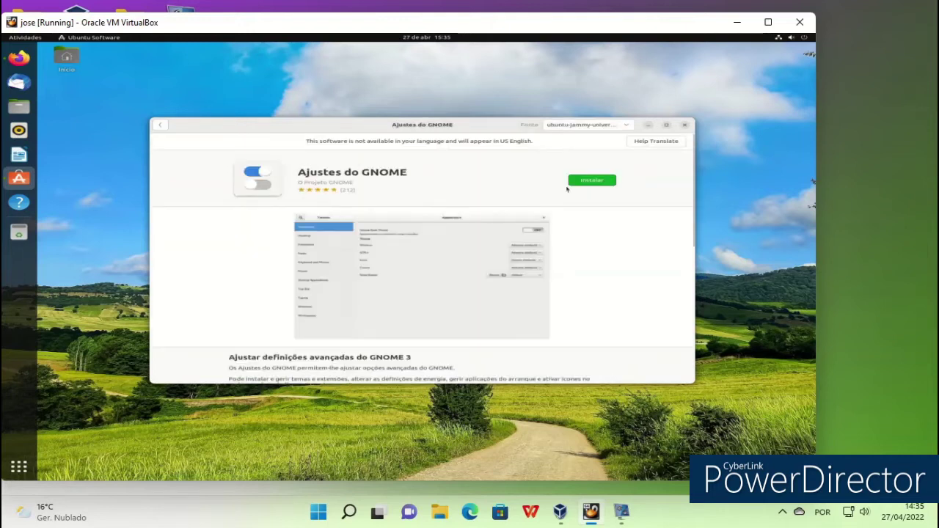
# Install Ajustes do GNOME, authenticating with the account password, and close Ubuntu Software
pyautogui.click(579, 182)
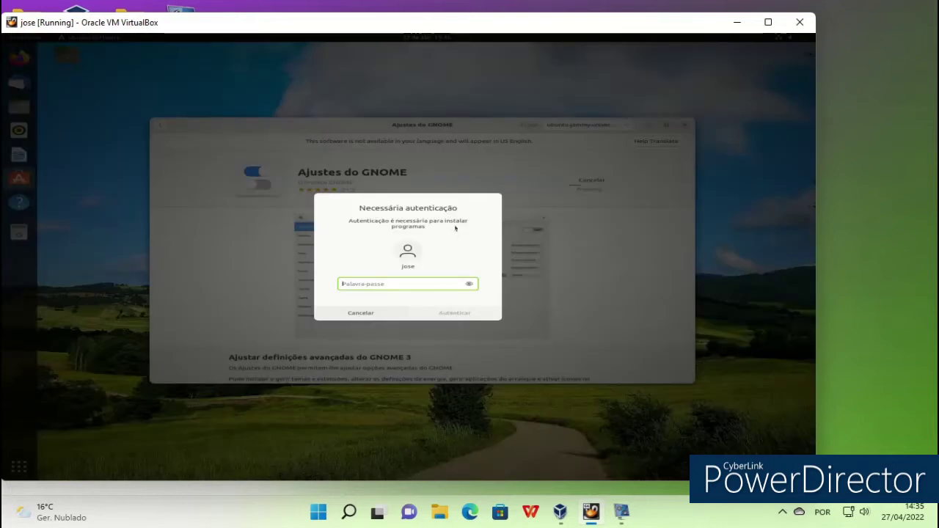
pyautogui.write('••••••••')
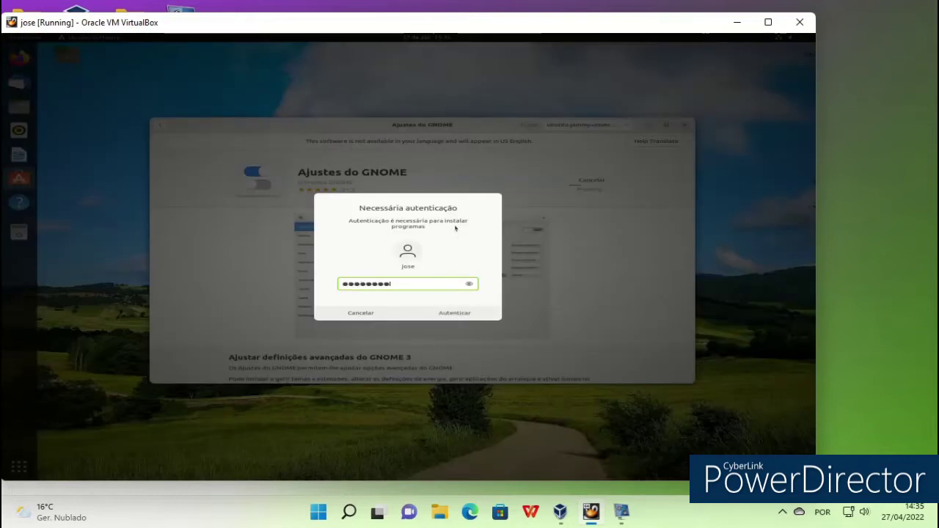
pyautogui.write('••')
pyautogui.press('Return')
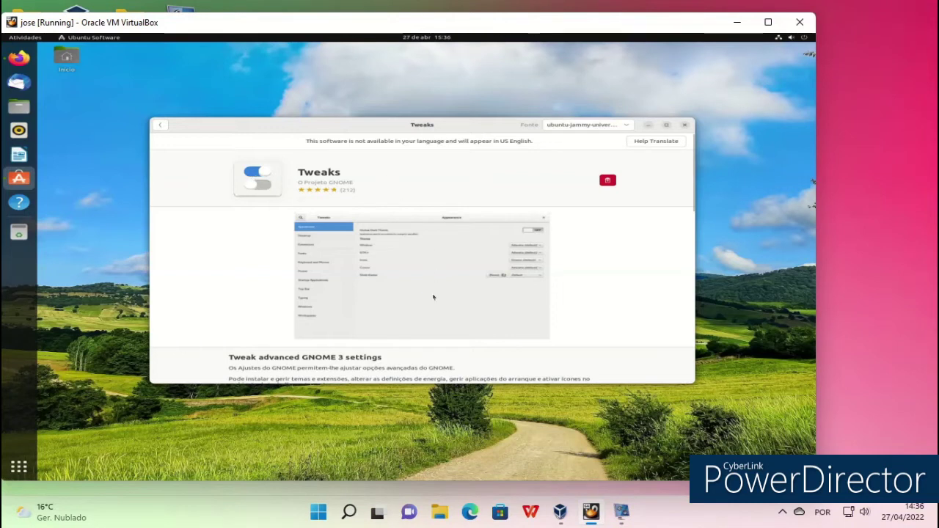
pyautogui.scroll(-3, 432, 297)
pyautogui.scroll(3, 431, 298)
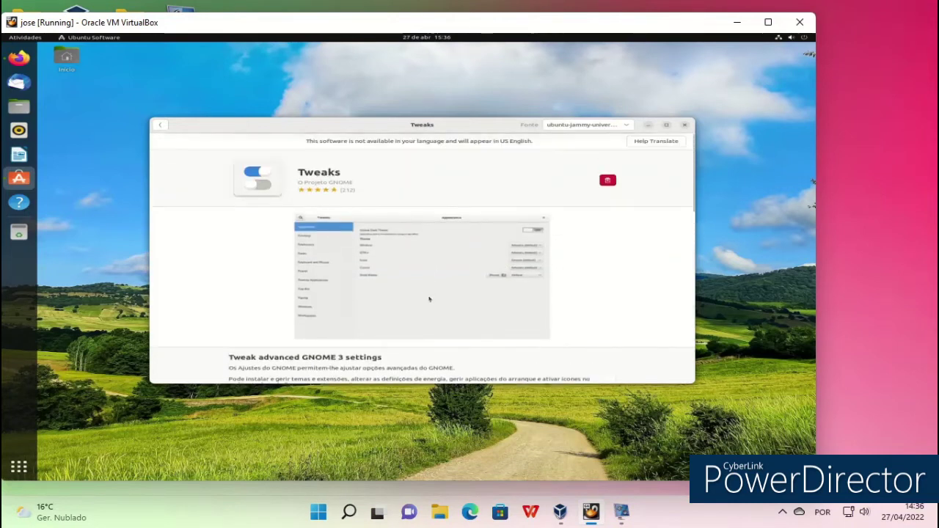
pyautogui.click(685, 126)
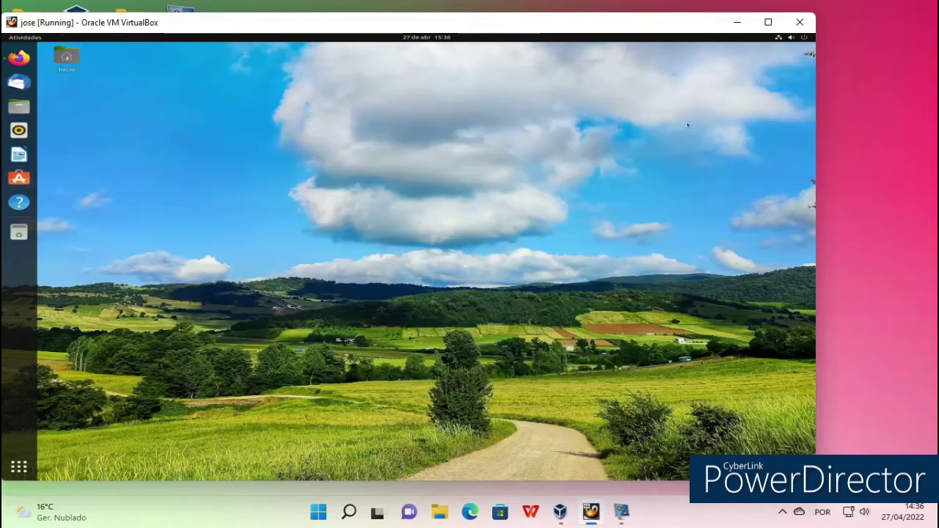
# Search the installed applications for "gnome", open the Definições result, and close its window
pyautogui.click(19, 466)
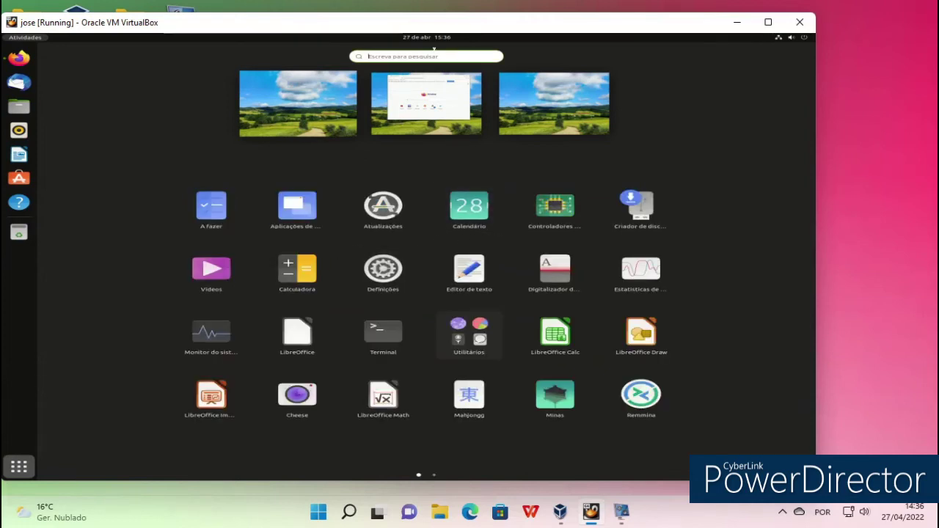
pyautogui.write('gnome')
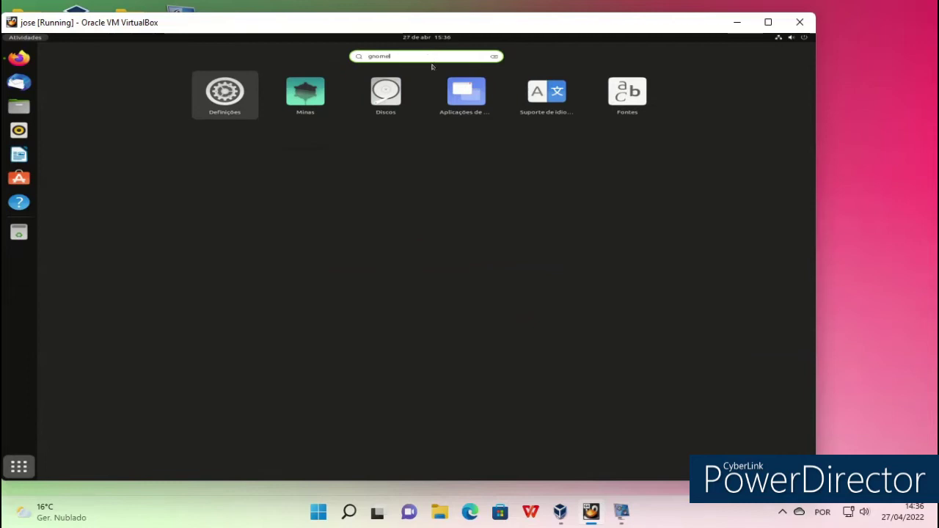
pyautogui.press('Return')
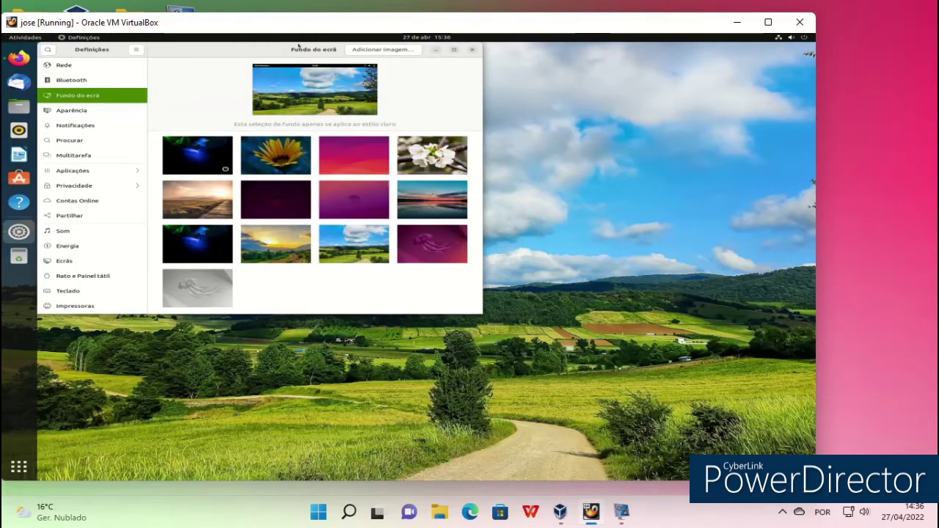
pyautogui.moveTo(262, 52); pyautogui.dragTo(344, 99)
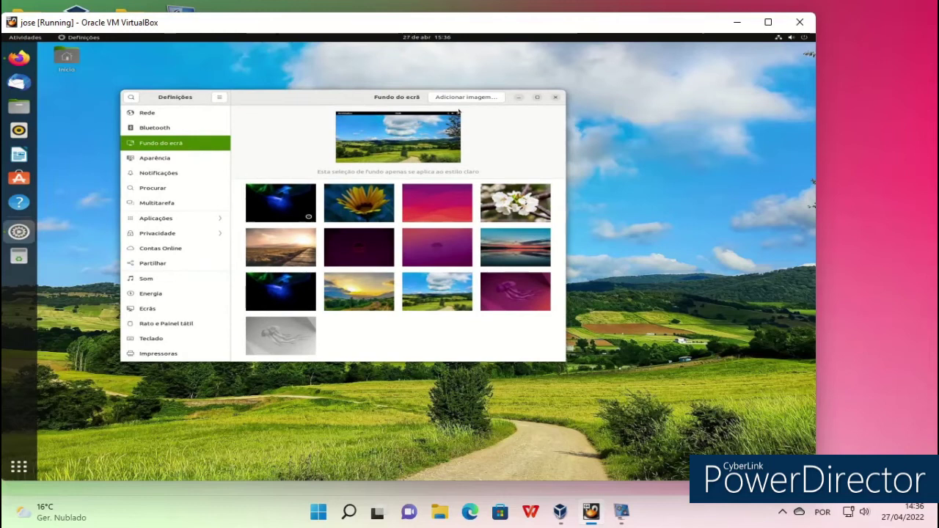
pyautogui.click(555, 97)
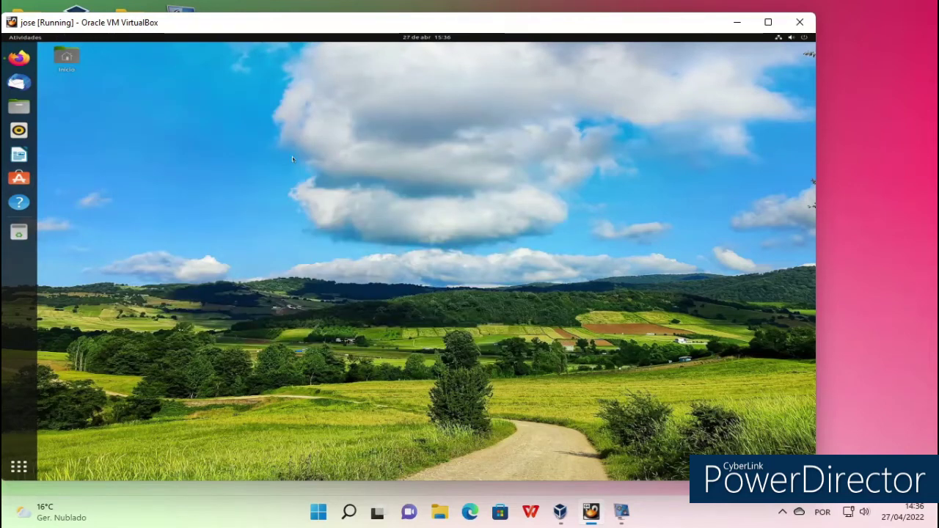
# Find Tweaks in Ubuntu Software by searching for "gnome", and show its details page in a maximized window
pyautogui.click(16, 178)
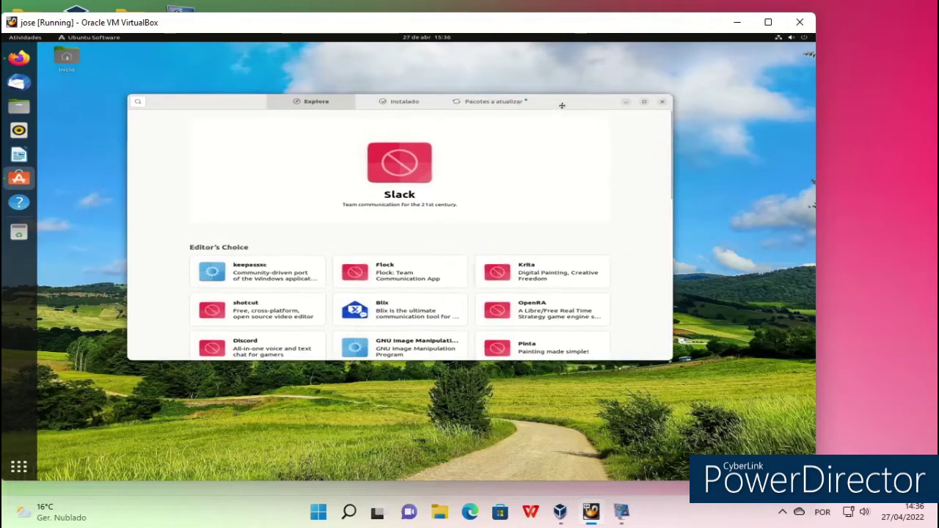
pyautogui.click(144, 107)
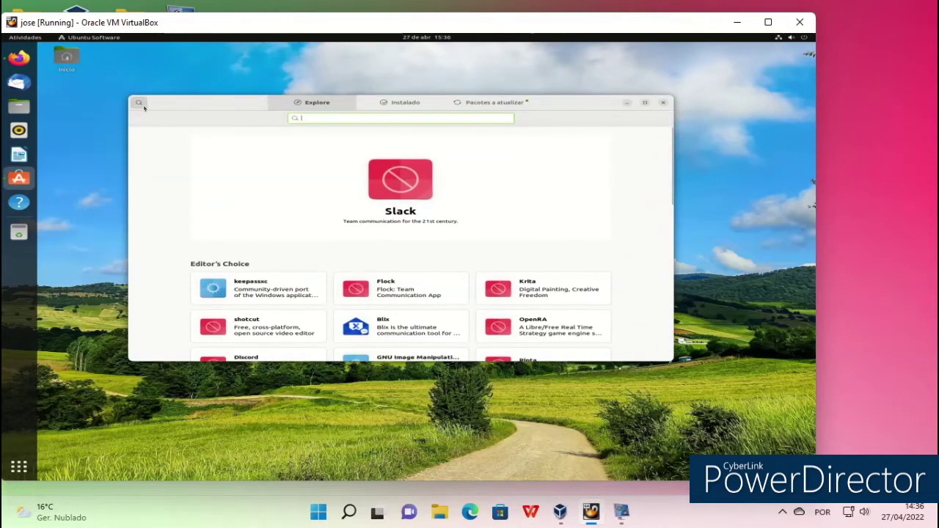
pyautogui.write('gnome')
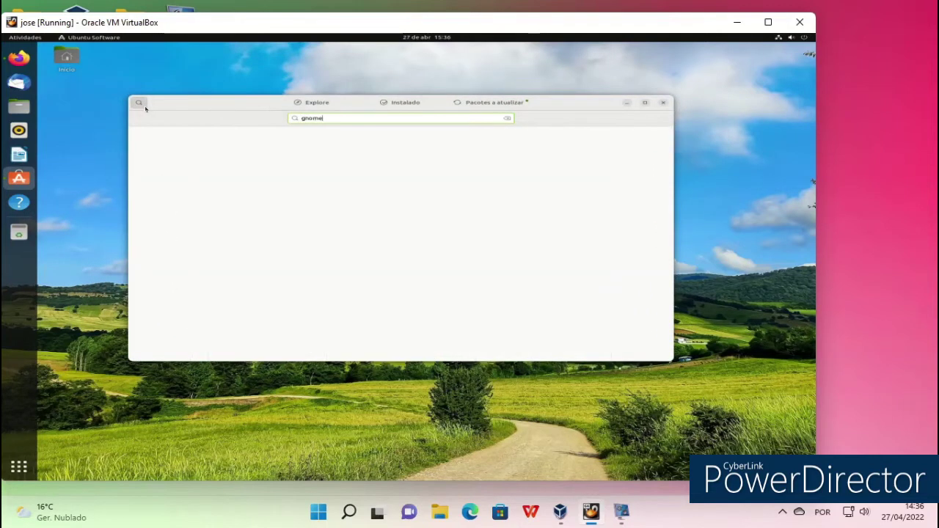
pyautogui.click(301, 156)
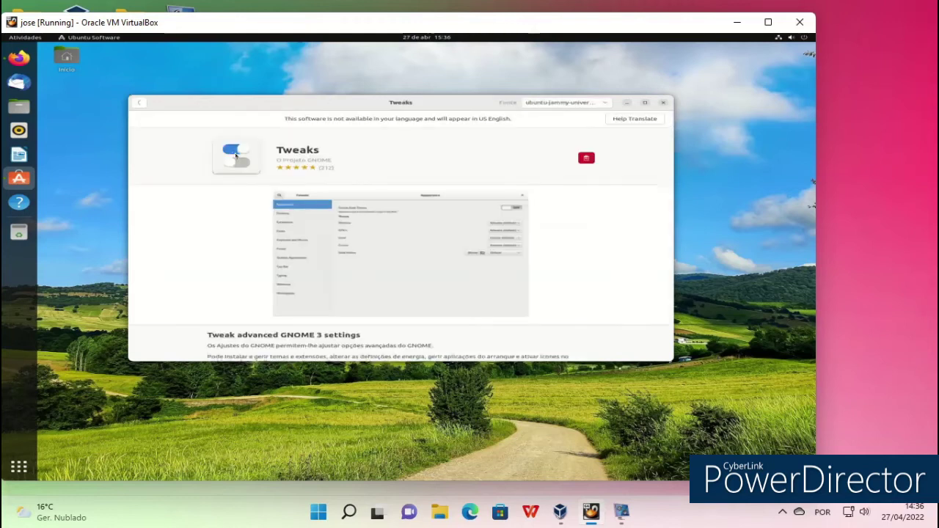
pyautogui.click(647, 101)
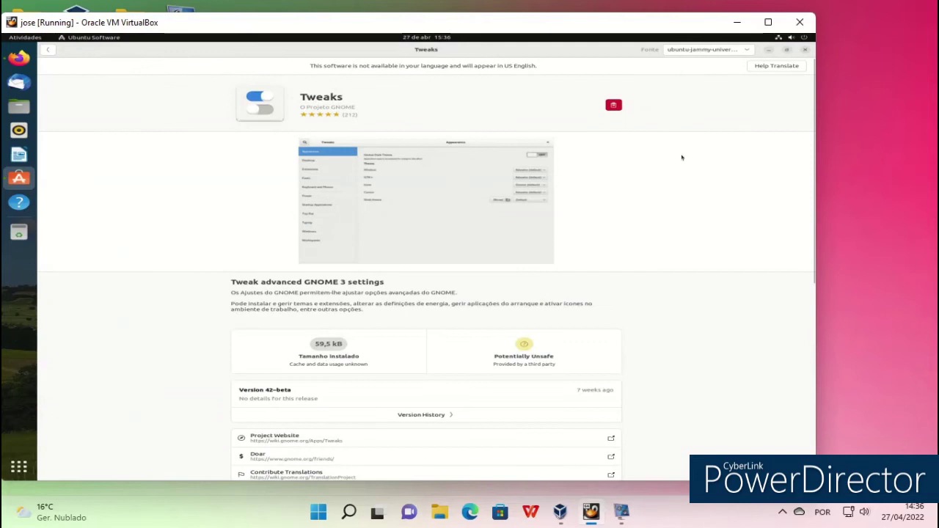
# Review the description, links and user reviews on the Tweaks page, and close Ubuntu Software
pyautogui.scroll(-3, 710, 136)
pyautogui.scroll(3, 708, 139)
pyautogui.scroll(-10, 620, 120)
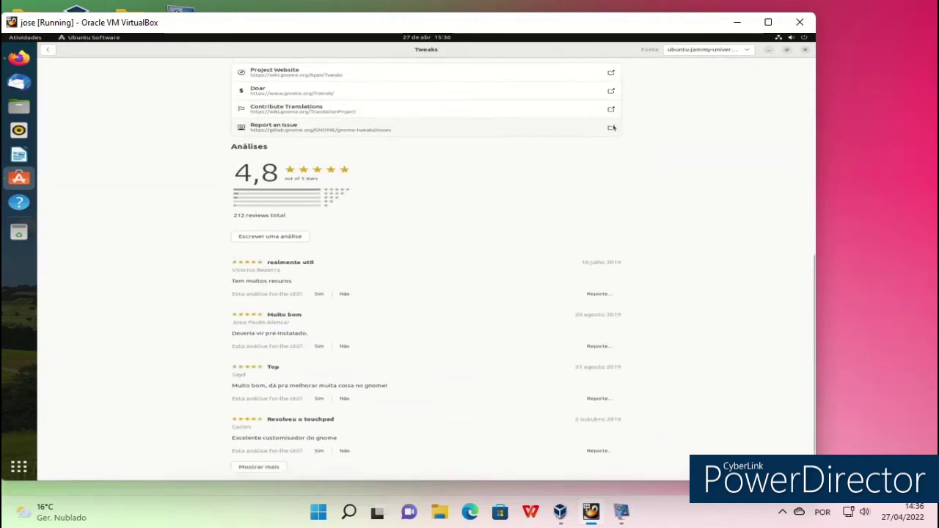
pyautogui.scroll(2, 616, 126)
pyautogui.click(803, 50)
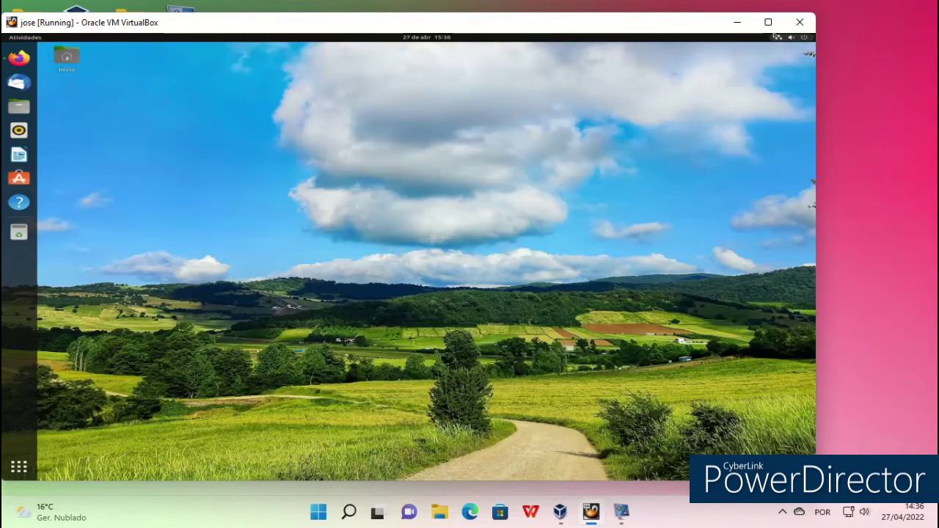
pyautogui.click(596, 509)
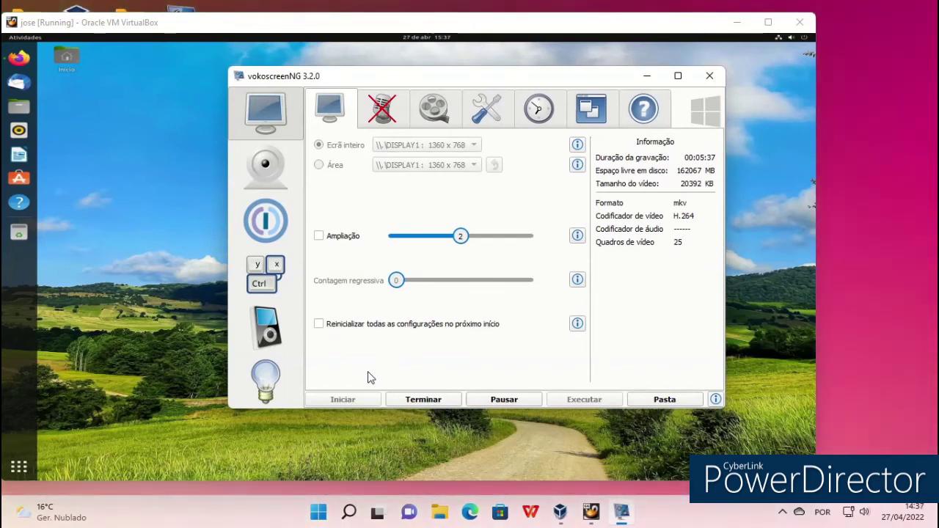
pyautogui.click(646, 76)
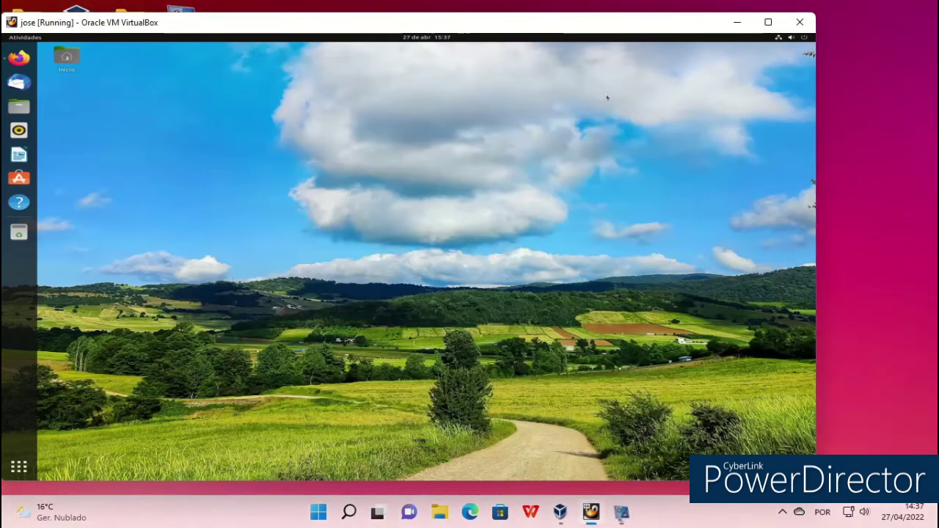
# Open the Terminal from the applications overview, enlarge its window, and close it
pyautogui.click(25, 465)
pyautogui.click(383, 334)
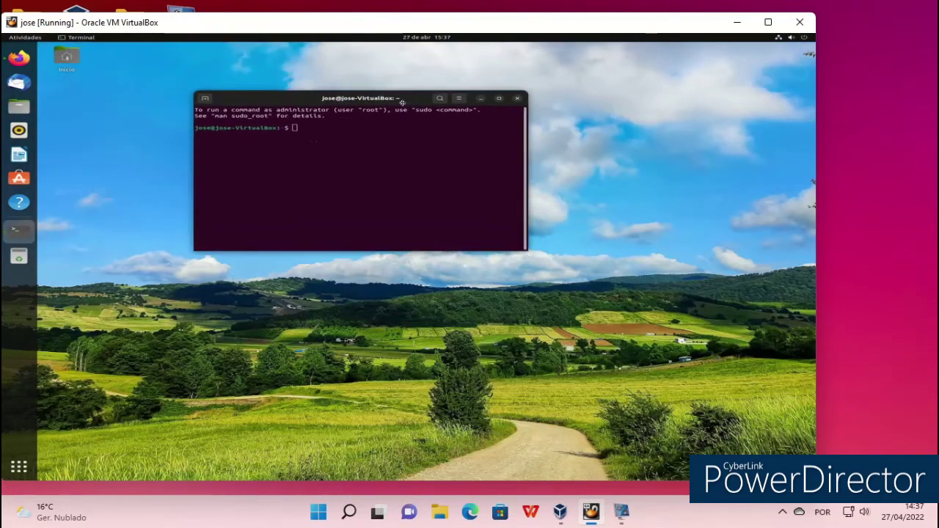
pyautogui.moveTo(592, 282); pyautogui.dragTo(630, 299)
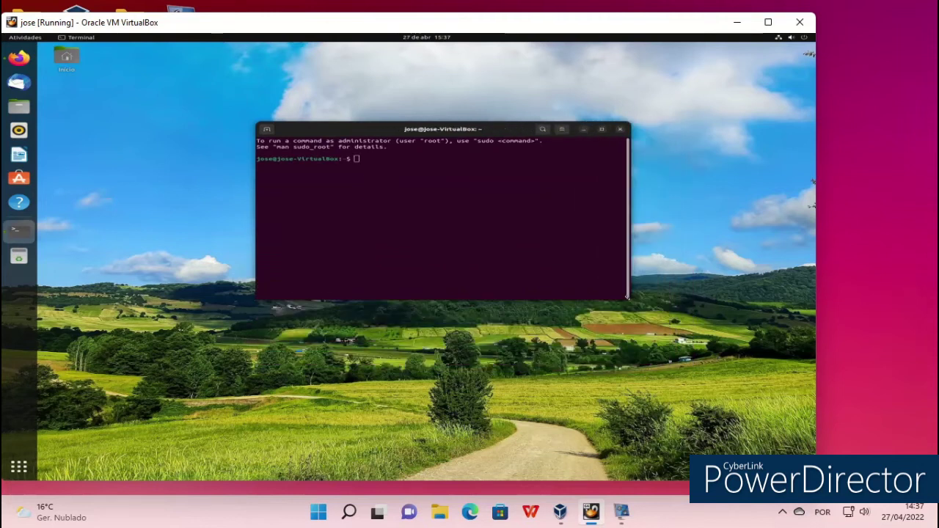
pyautogui.click(621, 130)
# Open Monitor do sistema from the applications overview, move its window towards the desktop's middle, and view the resources and file systems
pyautogui.click(18, 467)
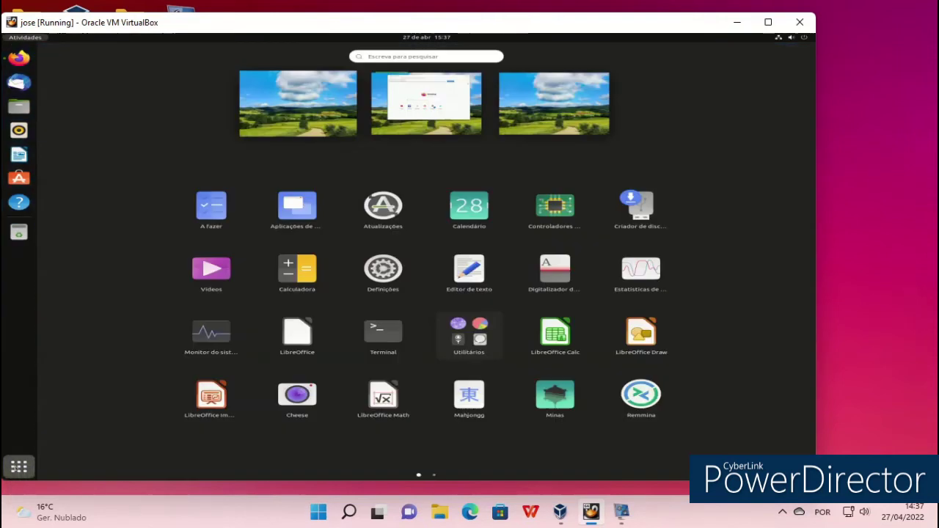
pyautogui.scroll(-1, 302, 249)
pyautogui.scroll(1, 303, 251)
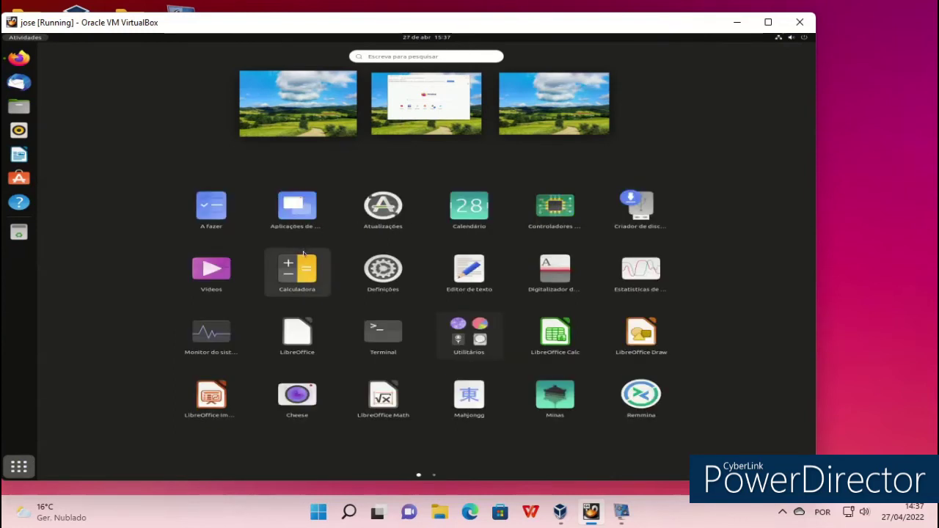
pyautogui.click(201, 342)
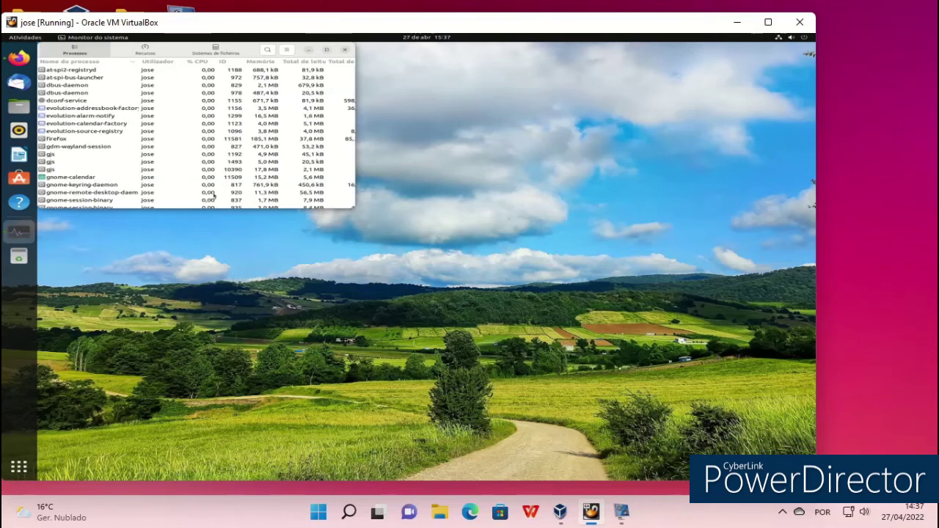
pyautogui.moveTo(151, 49); pyautogui.dragTo(304, 148)
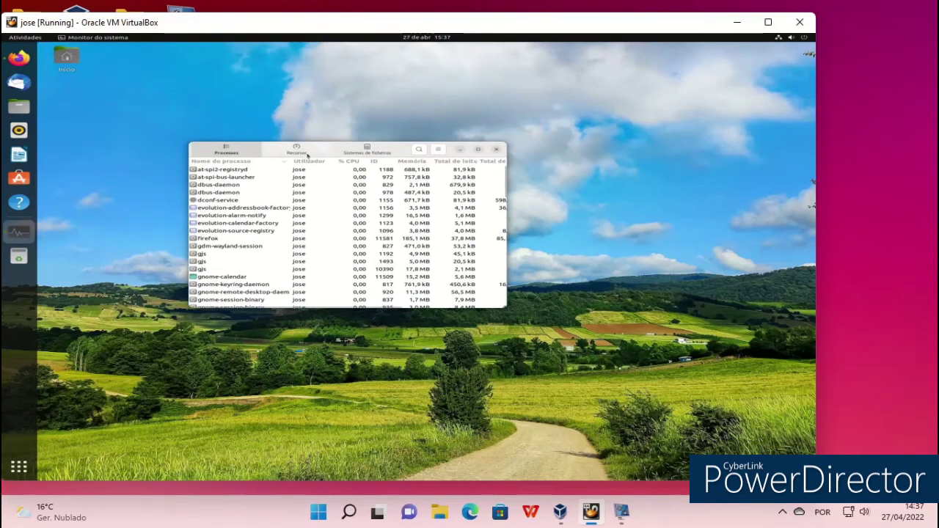
pyautogui.click(304, 148)
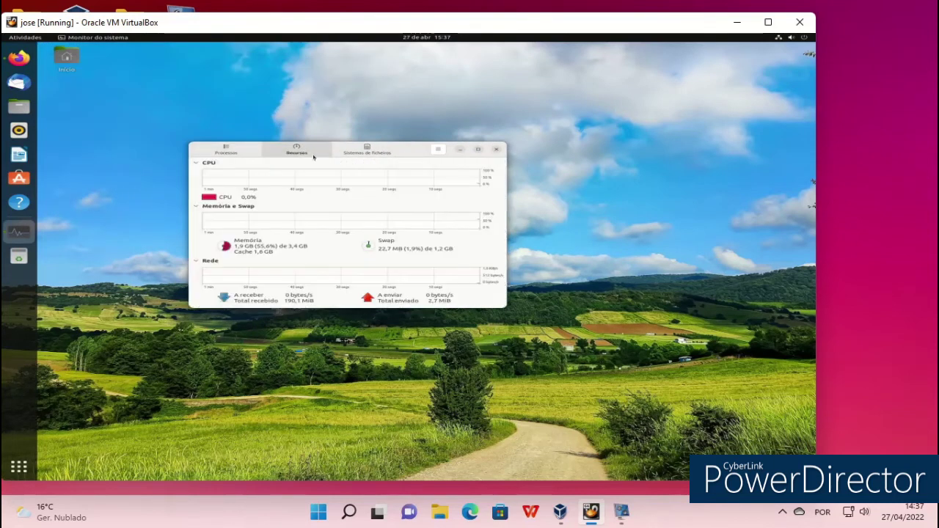
pyautogui.click(357, 150)
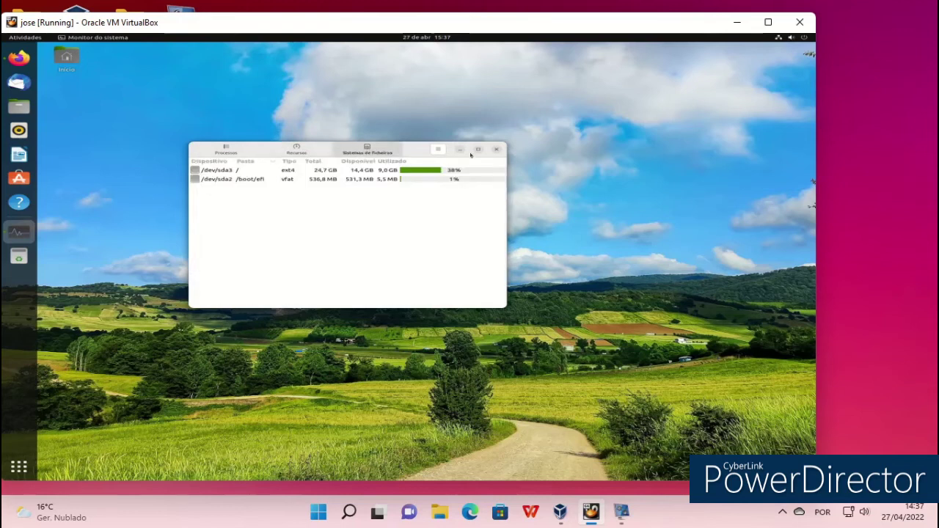
# Close Monitor do sistema, set the desktop background to the purple-and-red waves image in Fundo do ecrã, and close the settings
pyautogui.click(496, 148)
pyautogui.rightClick(455, 150)
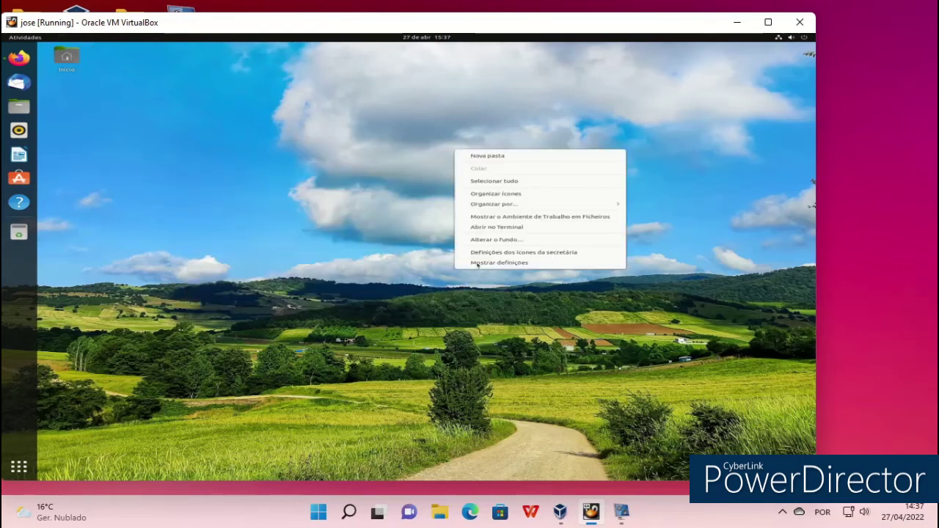
pyautogui.click(483, 252)
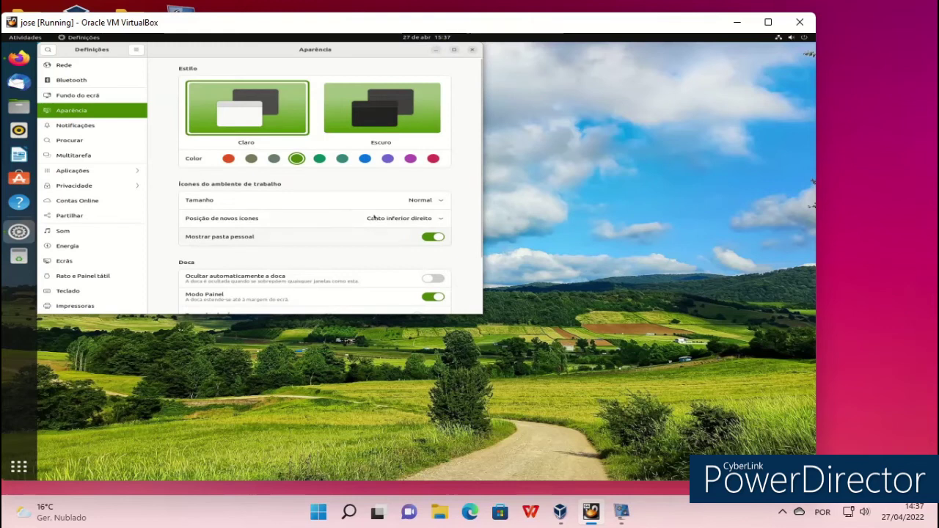
pyautogui.click(93, 96)
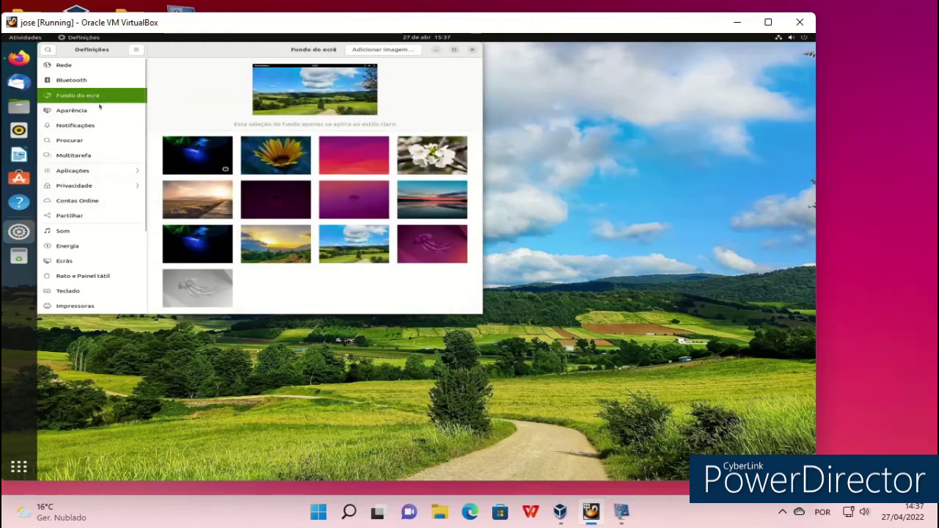
pyautogui.click(352, 156)
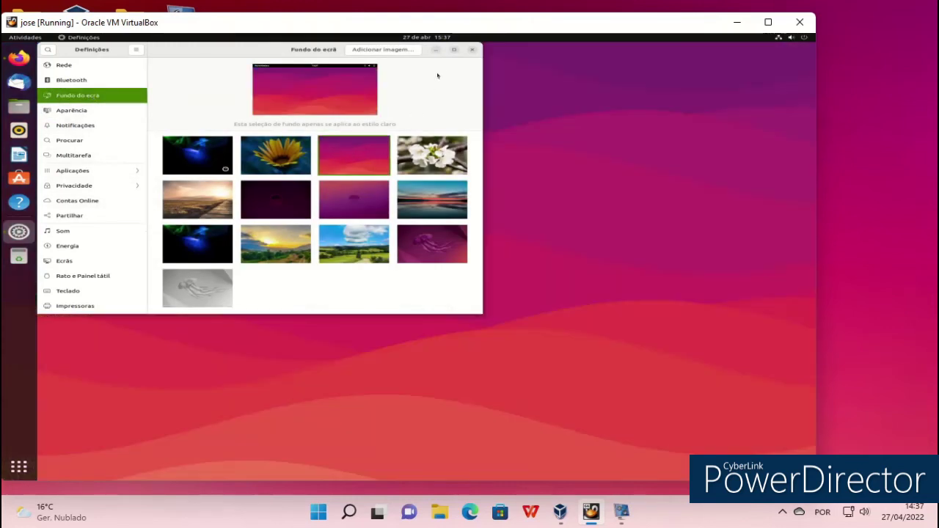
pyautogui.click(471, 49)
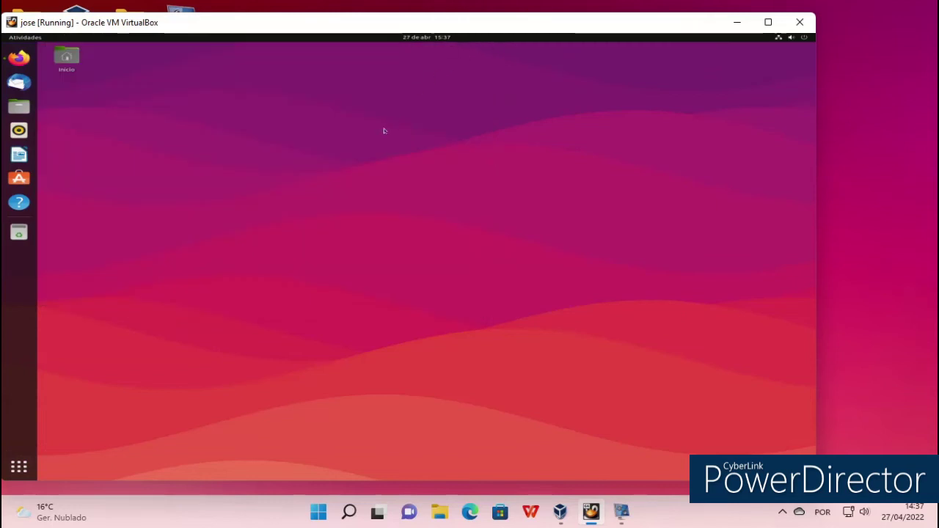
# Reopen the system settings from the desktop and slightly raise Velocidade do Rato in Rato e Painel tátil
pyautogui.rightClick(340, 144)
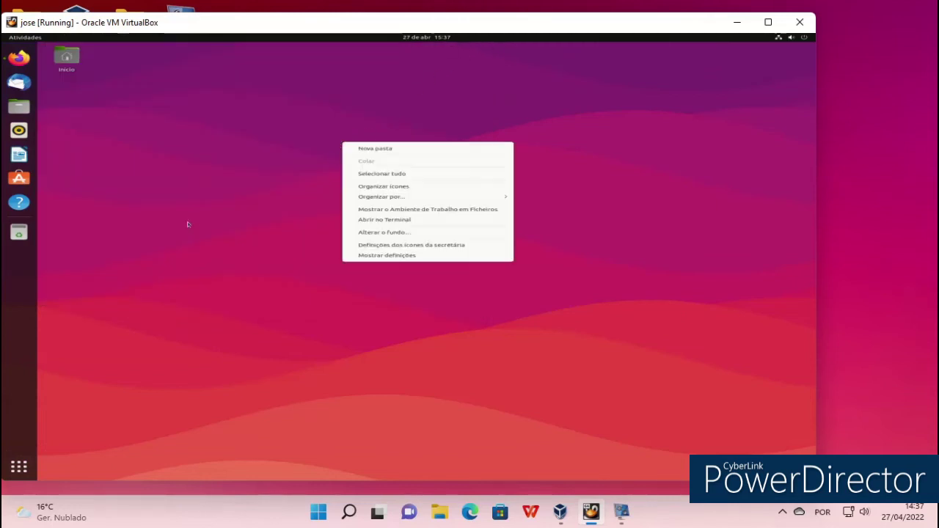
pyautogui.click(364, 256)
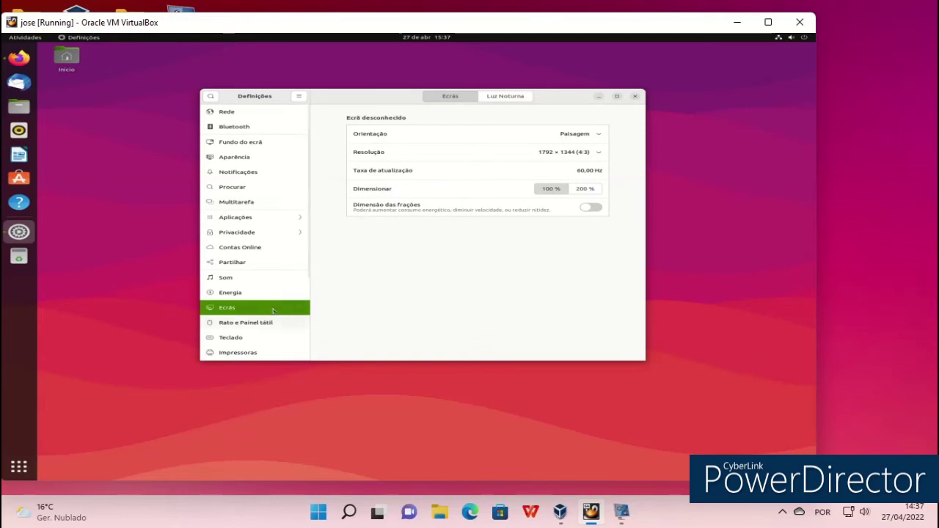
pyautogui.click(263, 322)
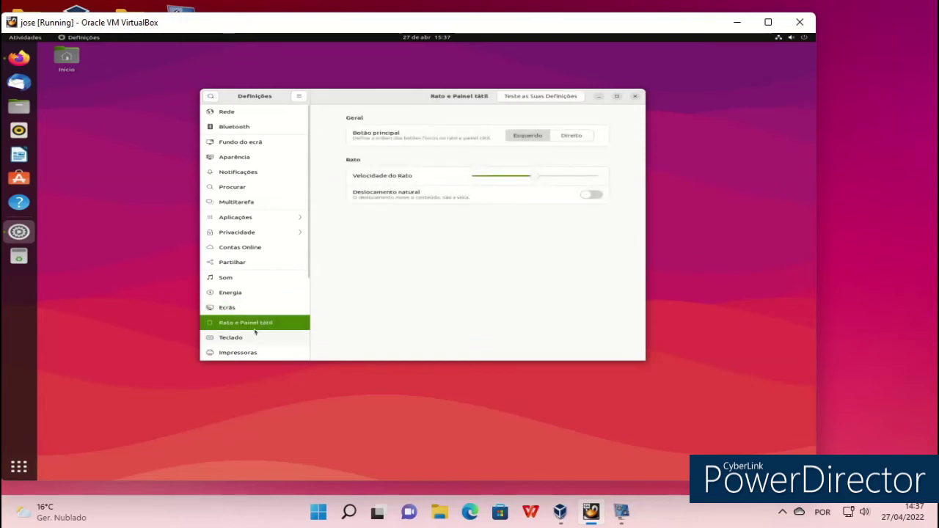
pyautogui.moveTo(539, 176)
pyautogui.mouseDown()
pyautogui.moveTo(560, 179)
pyautogui.moveTo(547, 178)
pyautogui.mouseUp()
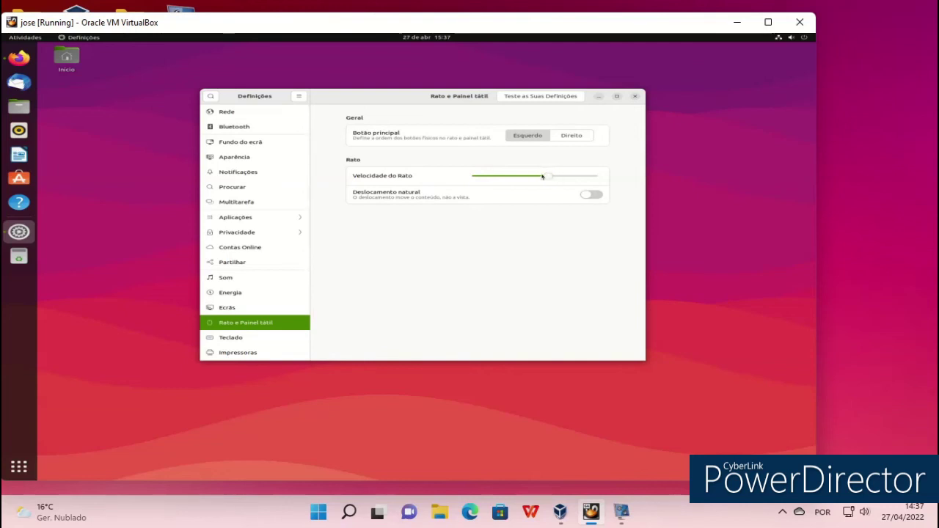
# Change the account's picture in Utilizadores, trying the guitar image first and settling on the hummingbird
pyautogui.scroll(-3, 252, 281)
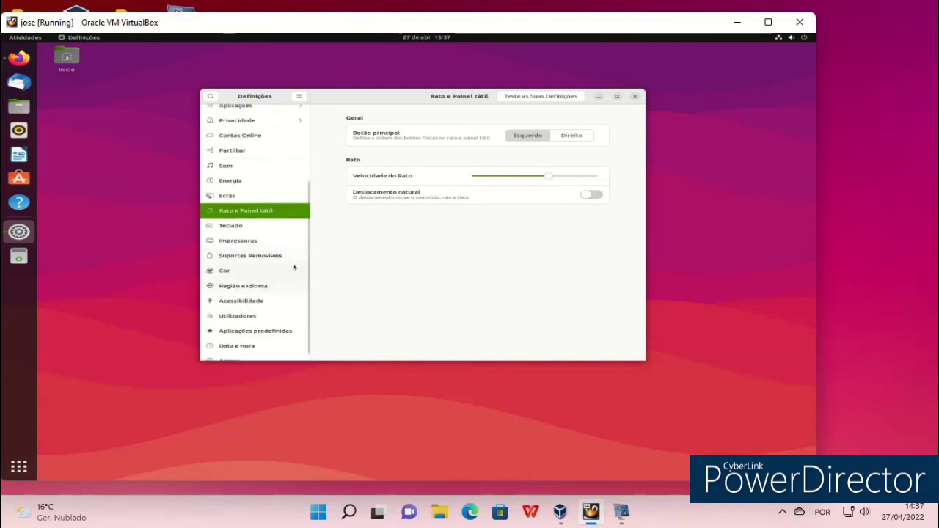
pyautogui.scroll(-1, 295, 268)
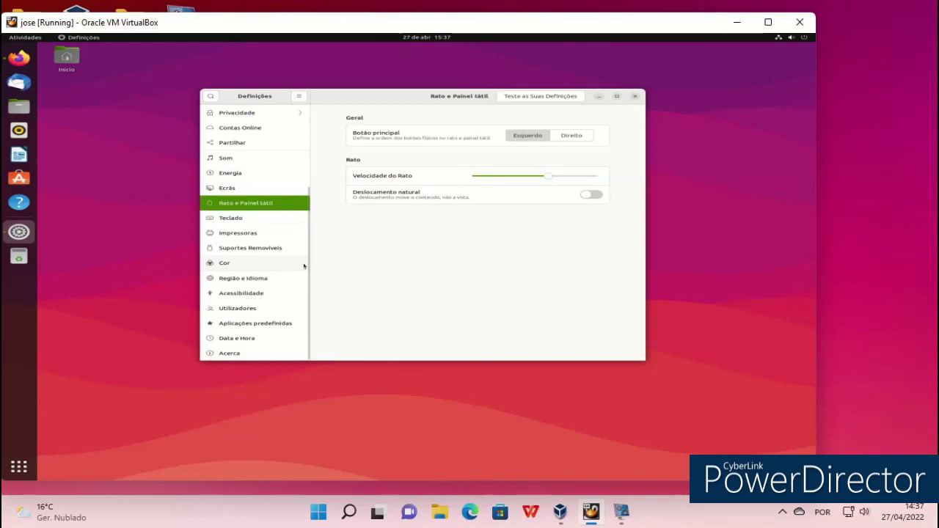
pyautogui.click(227, 304)
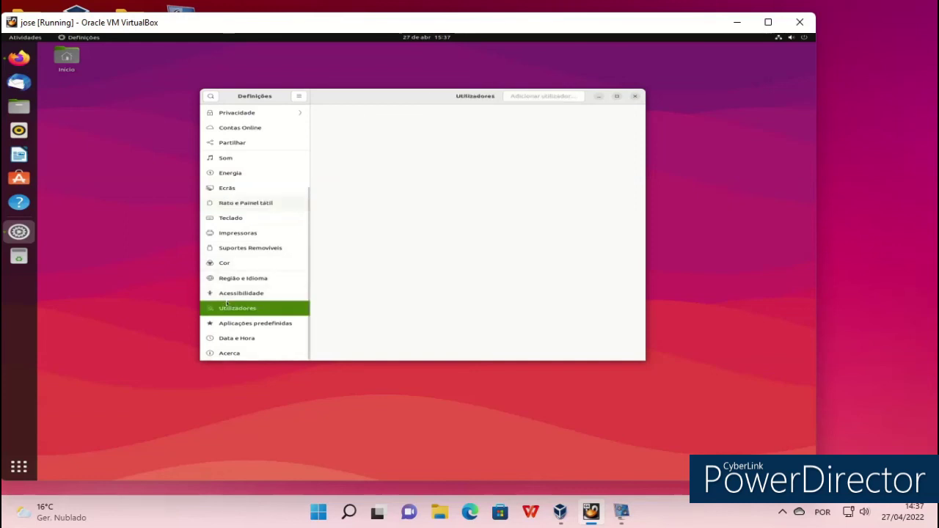
pyautogui.click(406, 154)
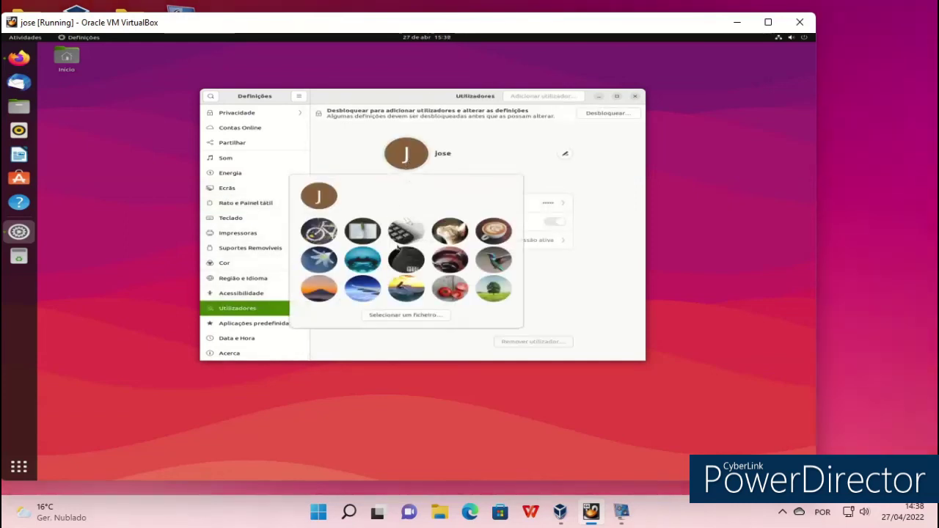
pyautogui.click(406, 259)
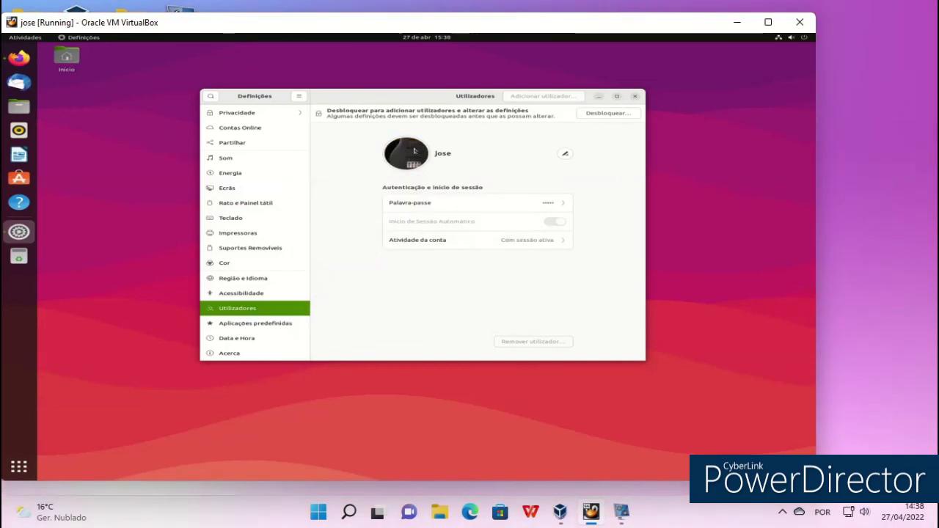
pyautogui.click(415, 151)
pyautogui.click(491, 261)
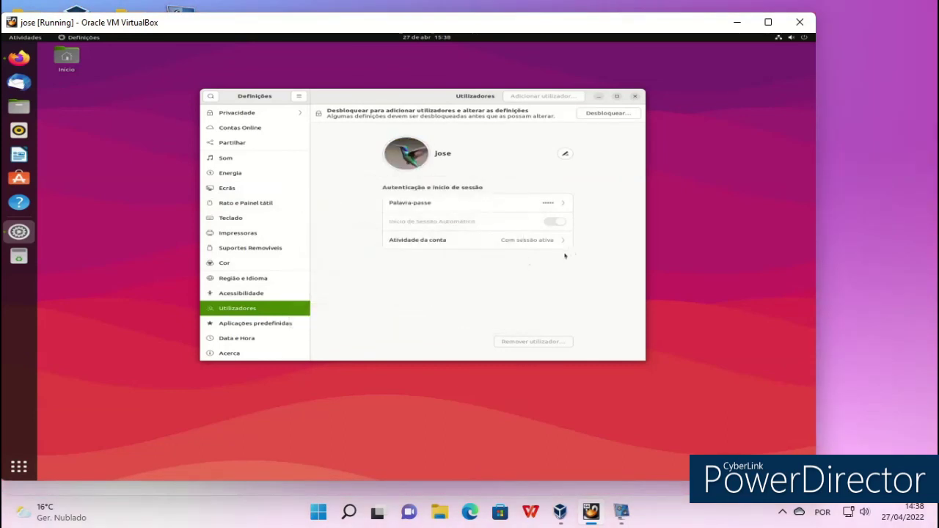
# Review Aplicações predefinidas, Data e Hora and the system details in Acerca, and close the settings
pyautogui.click(262, 323)
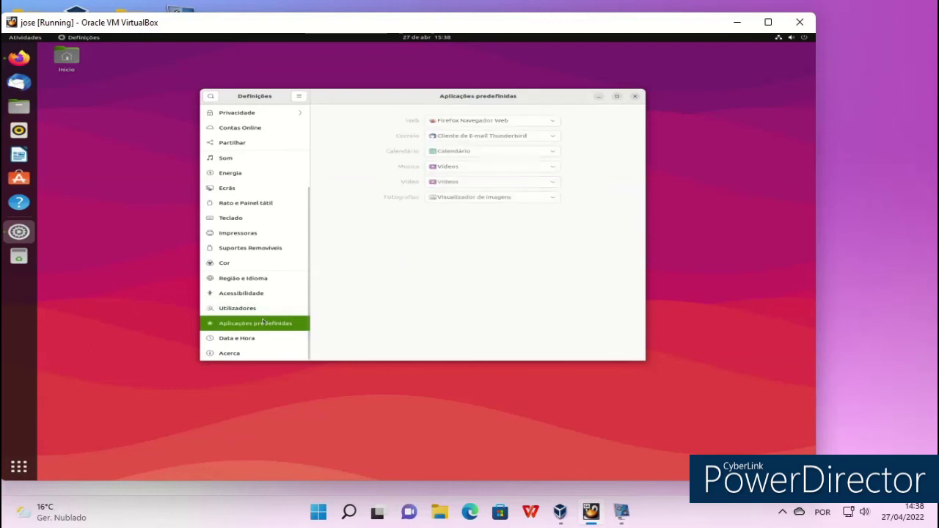
pyautogui.click(245, 338)
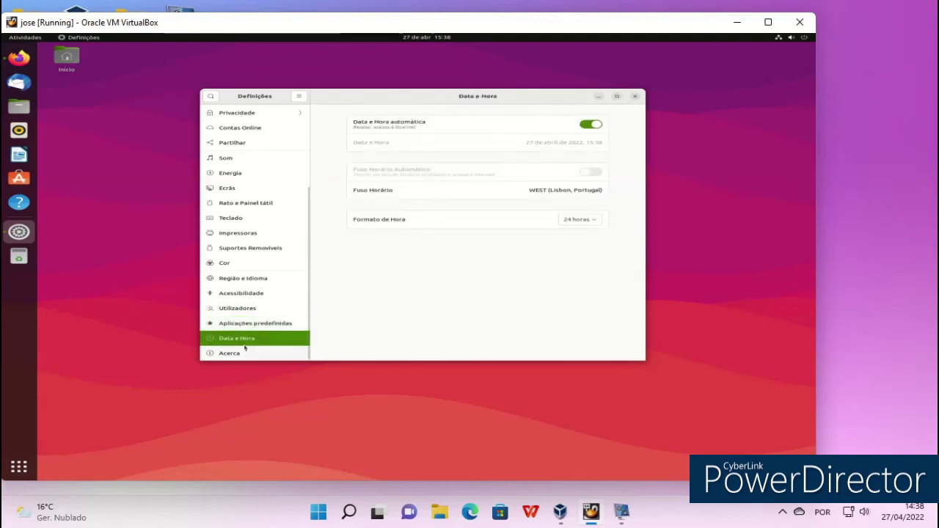
pyautogui.click(243, 352)
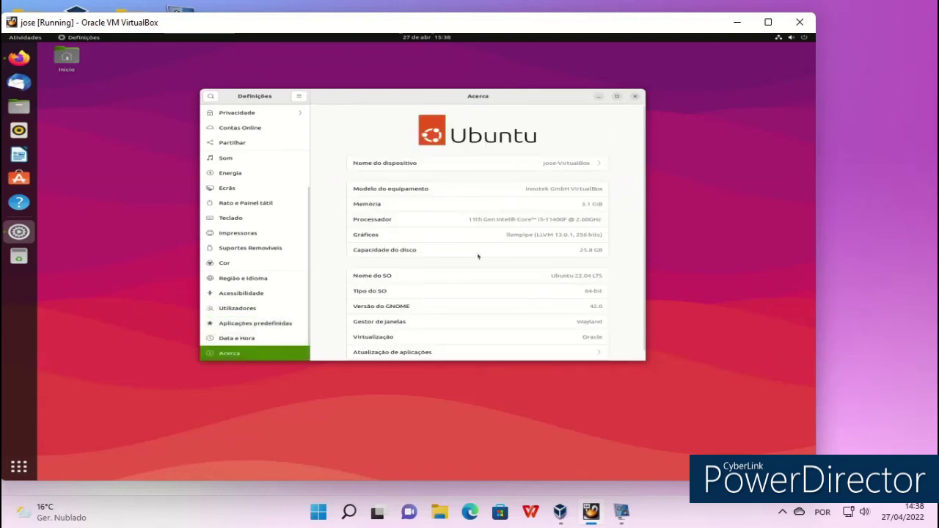
pyautogui.scroll(-1, 475, 250)
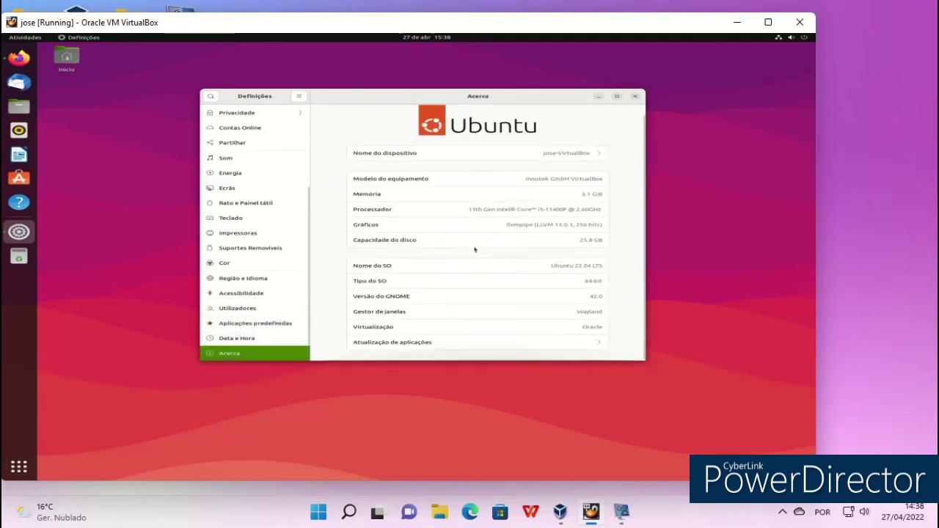
pyautogui.click(634, 97)
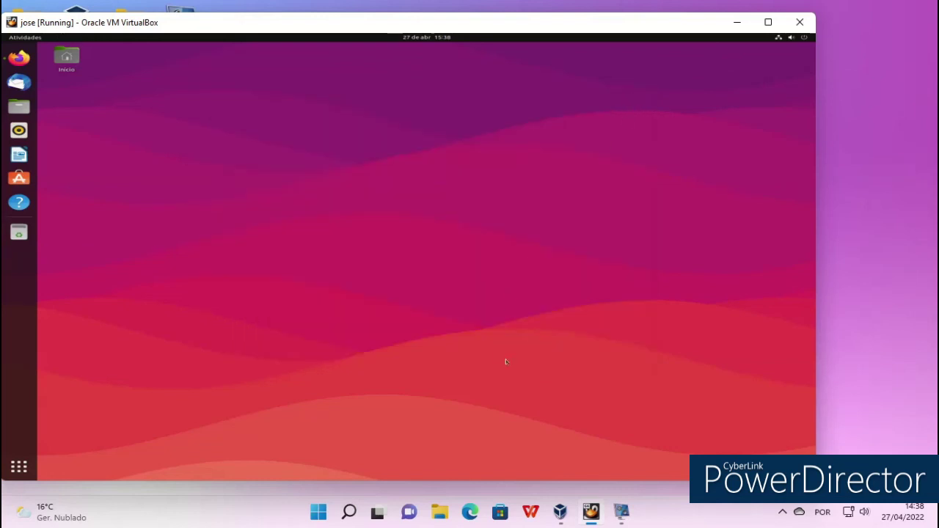
pyautogui.click(620, 512)
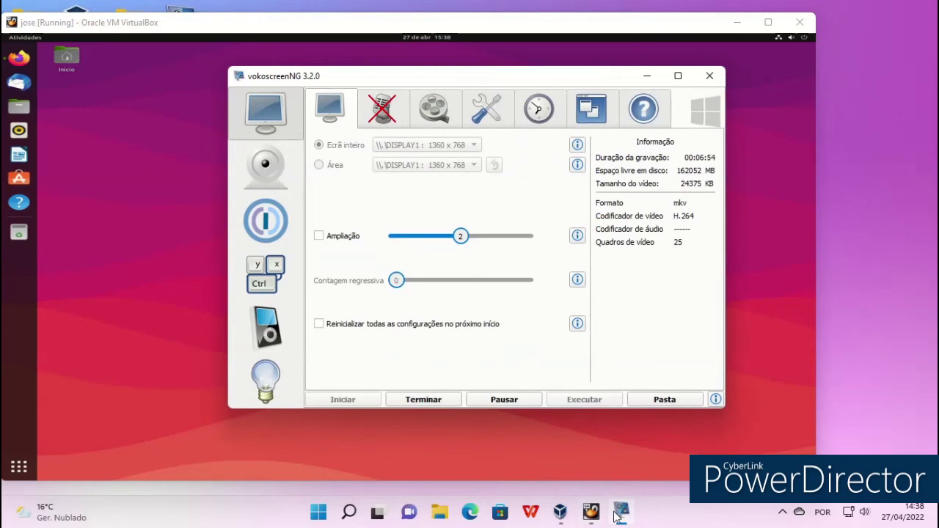